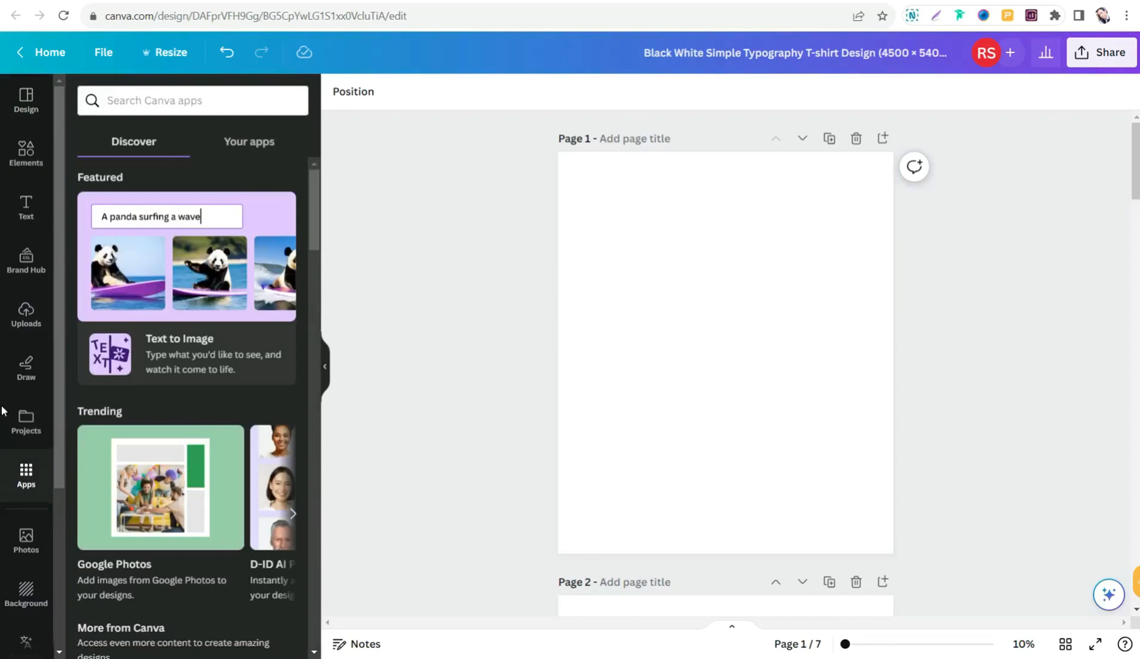
- Find the TypeCraft app by searching the Canva apps for "typ" and open it
click(140, 103)
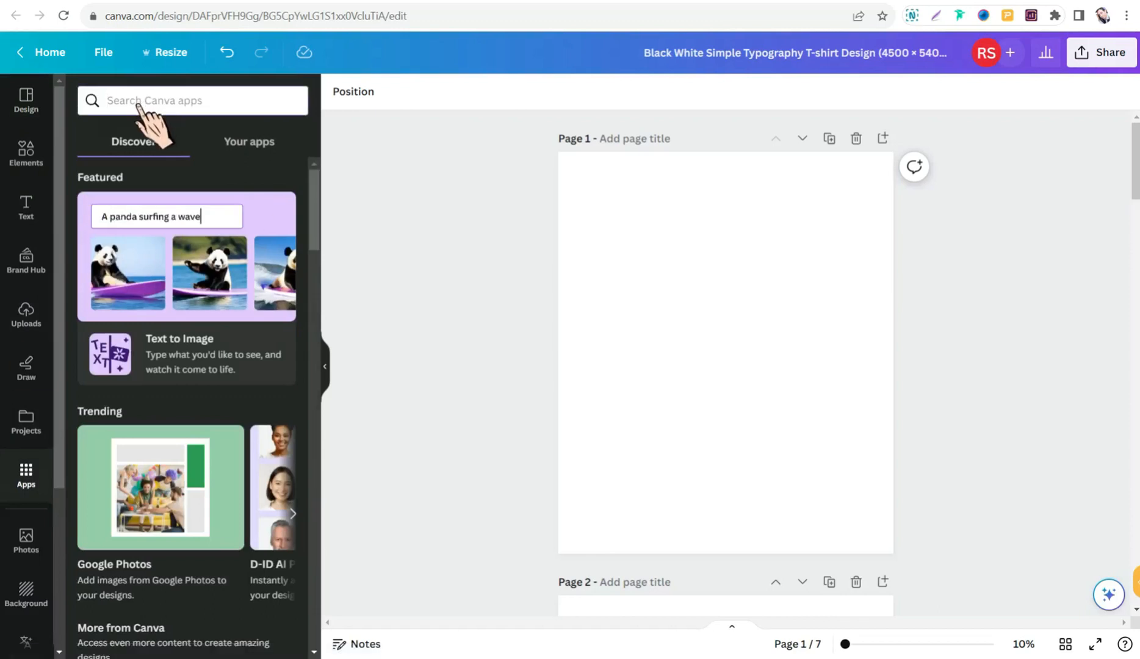
text(typ)
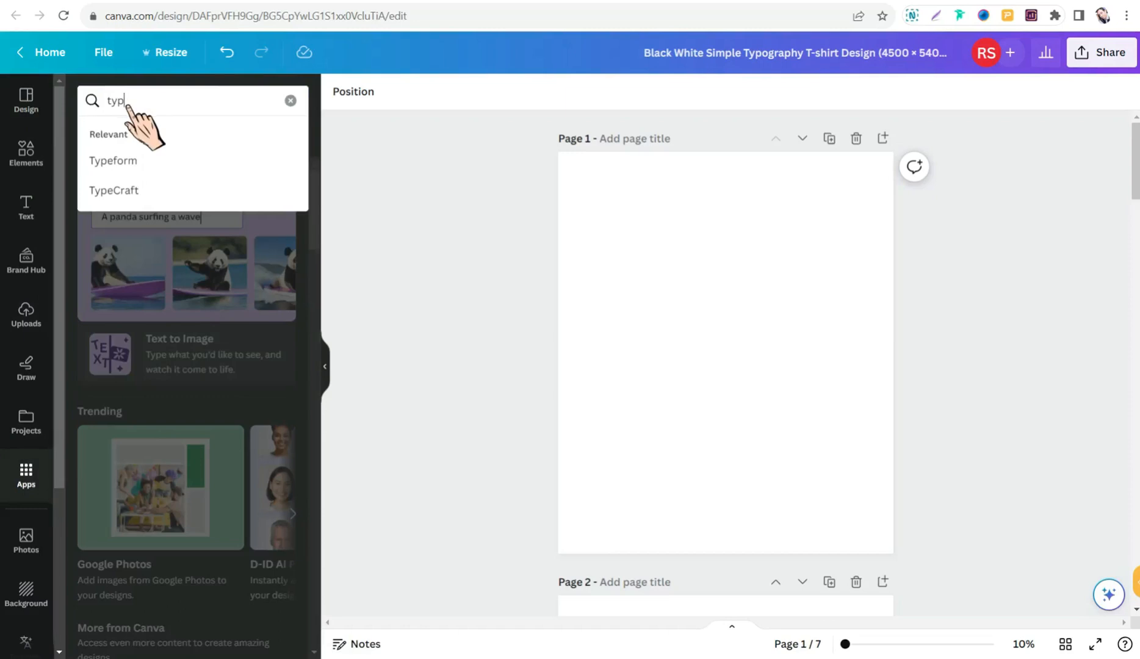
click(128, 192)
click(99, 163)
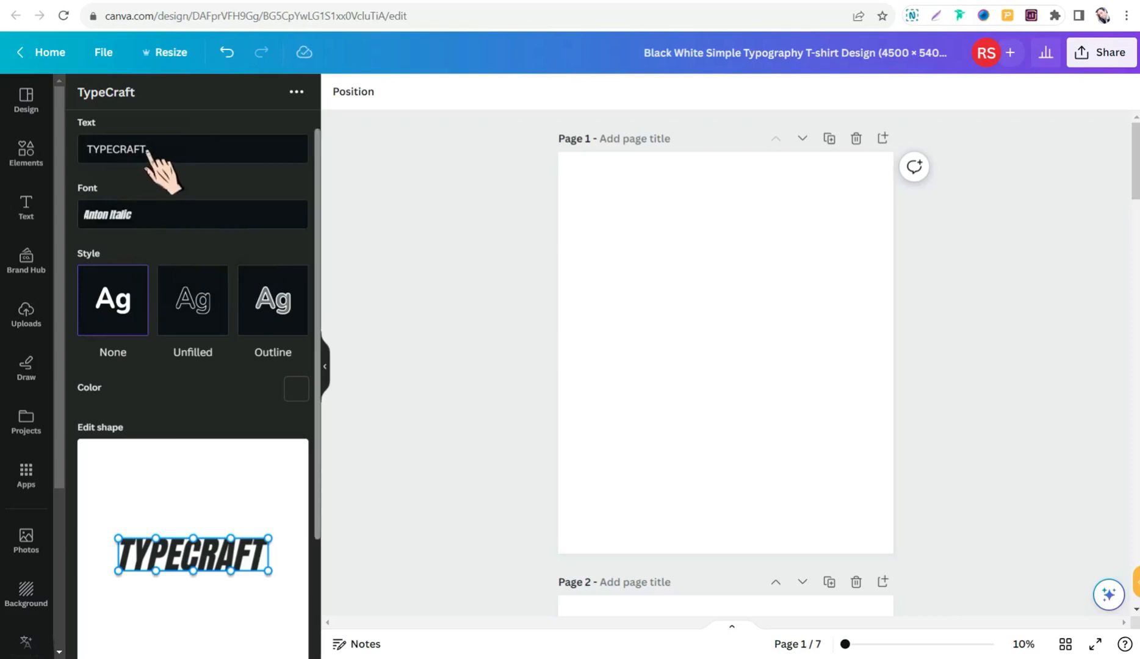
- Replace the TypeCraft sample text with the designer's first name in capital letters
key(BackSpace)
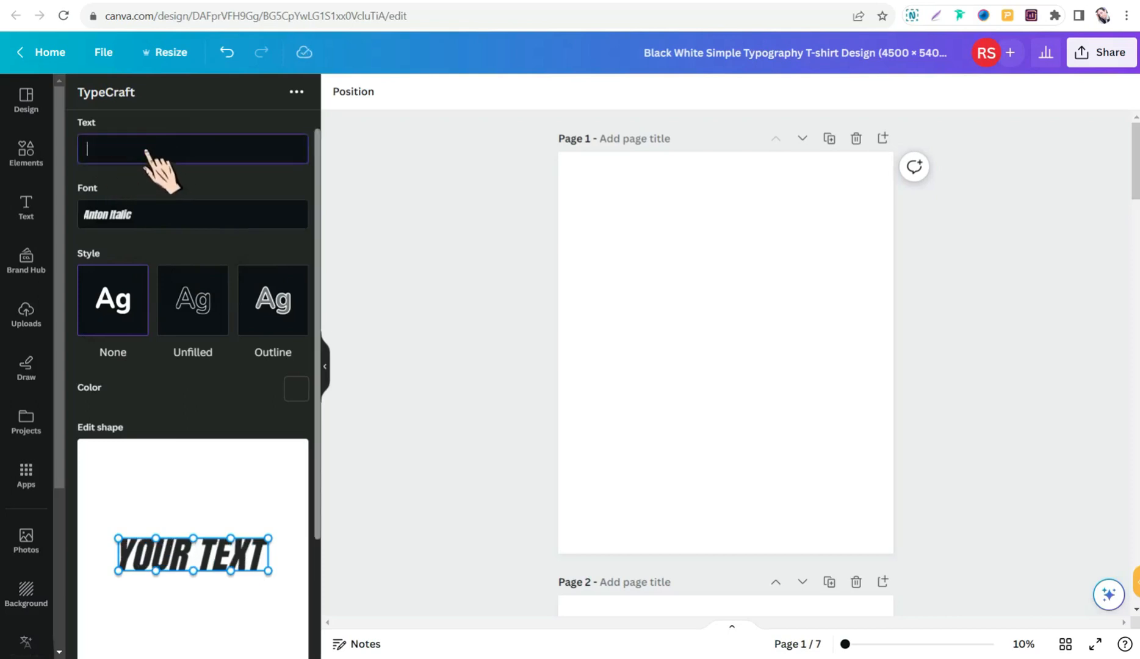
text(RE)
key(BackSpace)
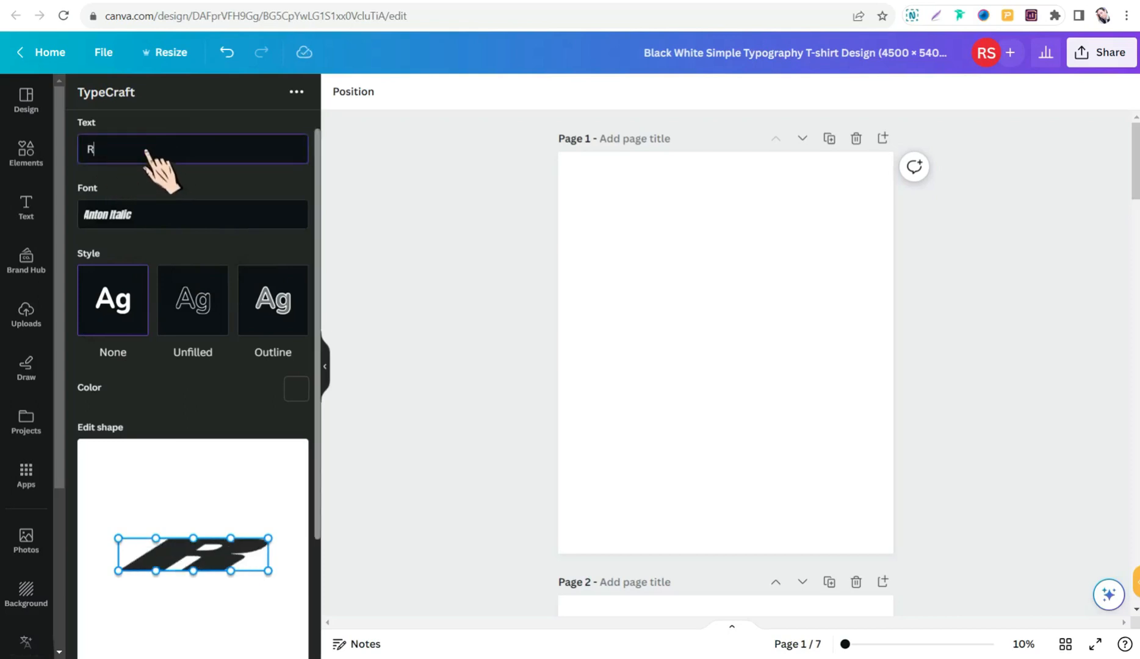
text(EMOUN)
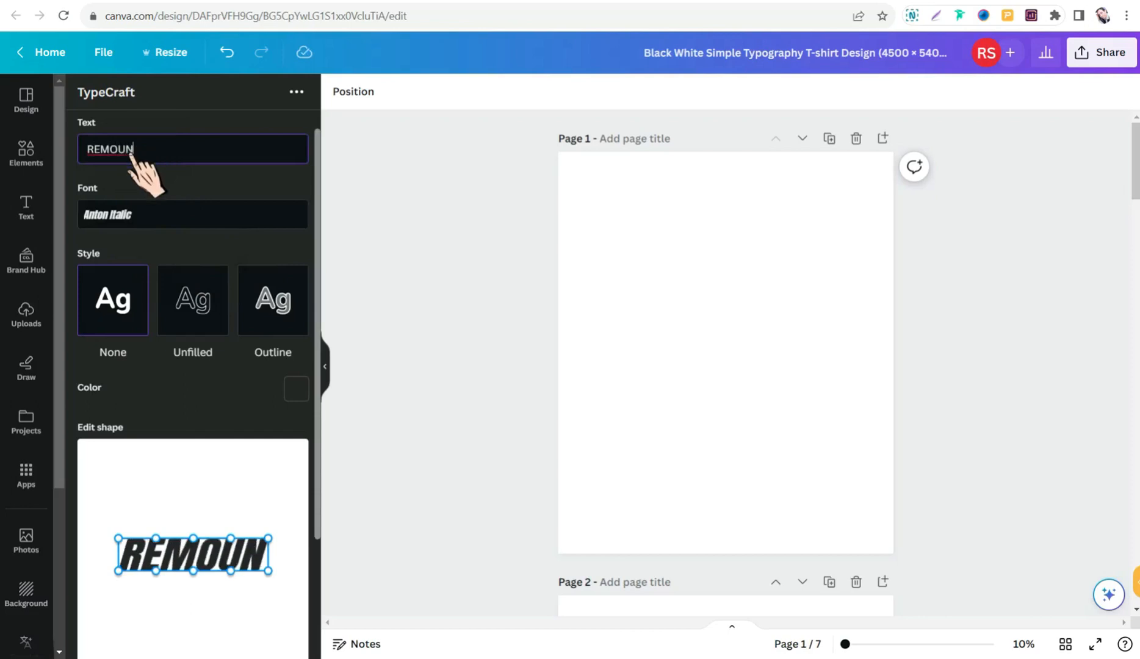
- Change the lettering's font to CooperHewittBoldItalic
click(177, 232)
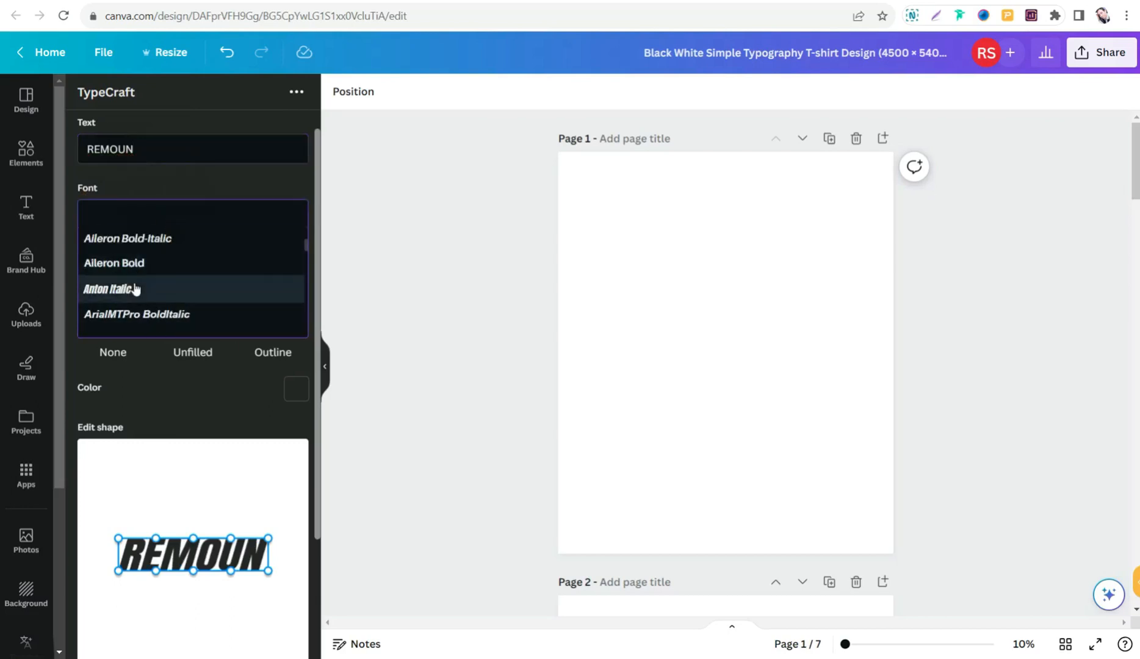
scroll(117, 265, down, 3)
scroll(142, 313, down, 5)
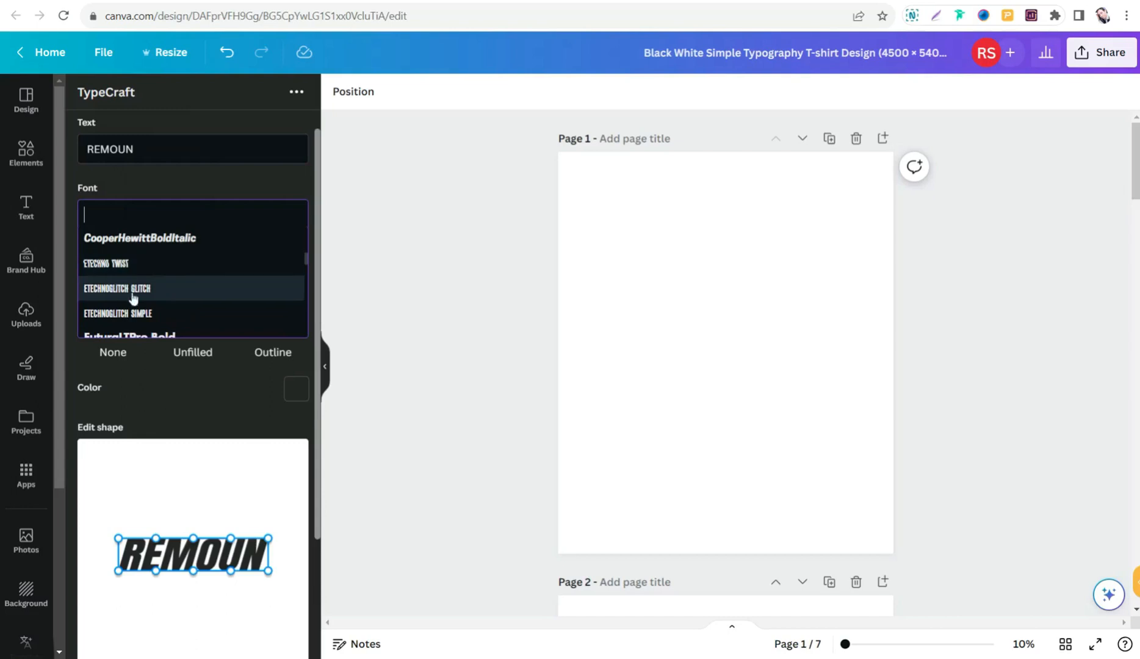
click(134, 239)
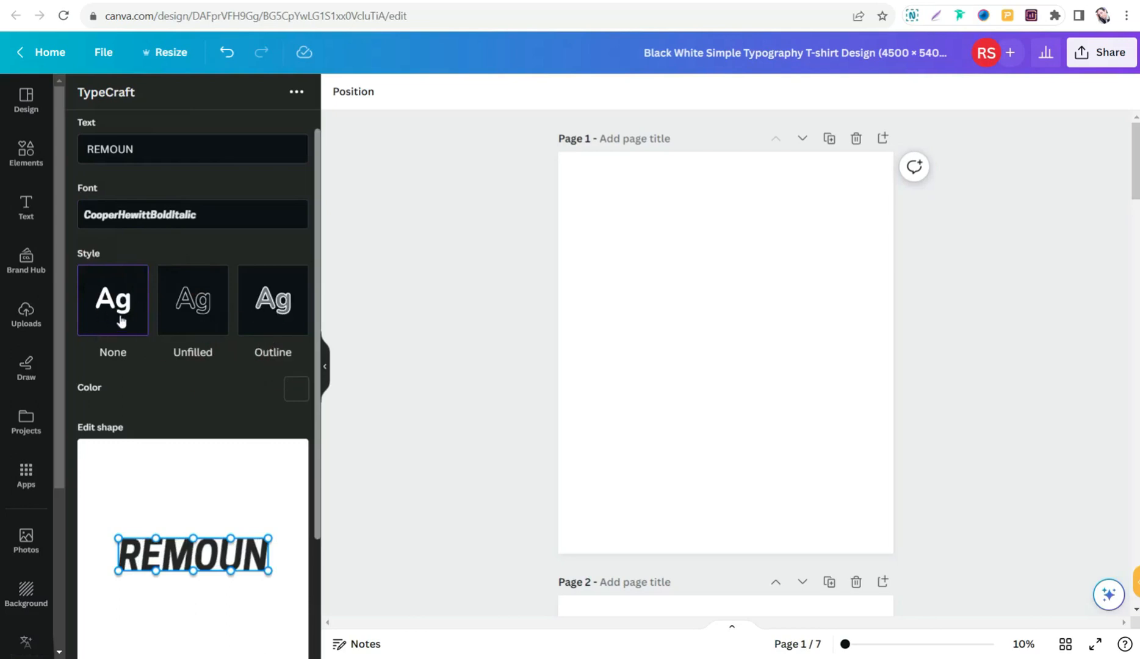
- Set the lettering's colour to bright red #ff2525
scroll(122, 309, down, 1)
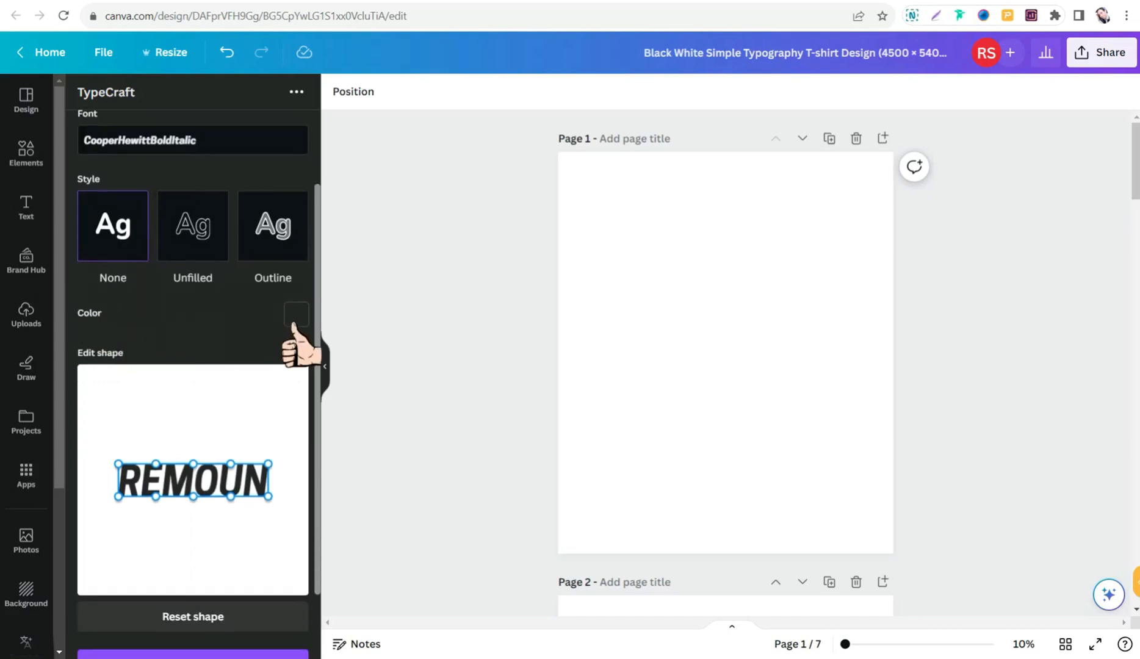
click(296, 314)
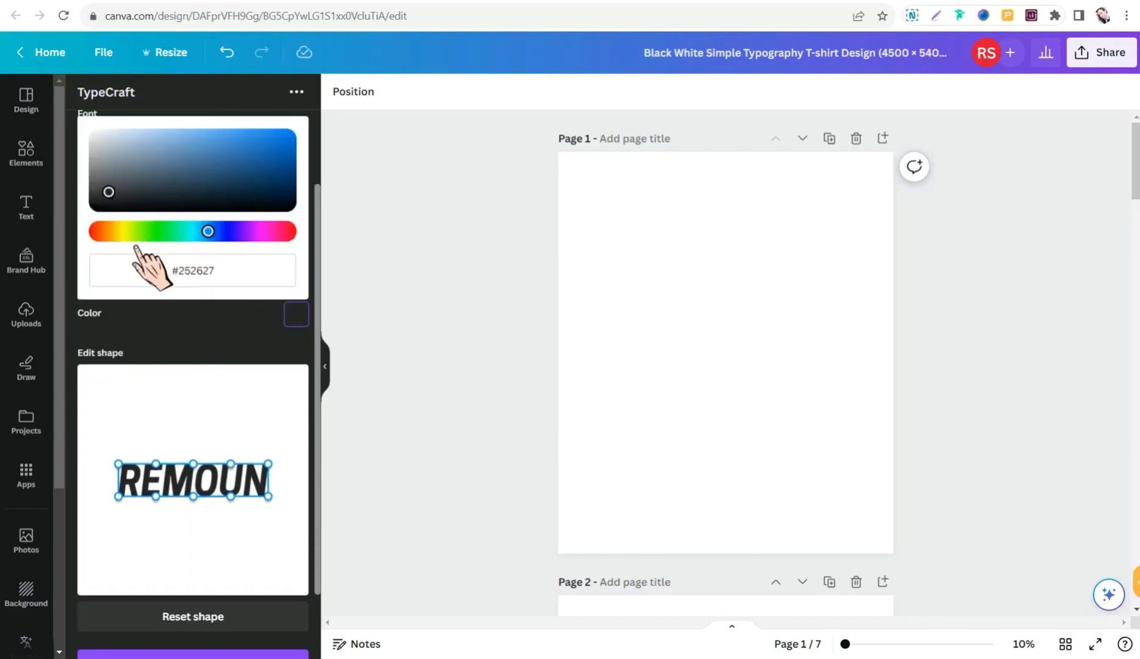
click(99, 232)
click(239, 149)
click(262, 147)
click(271, 155)
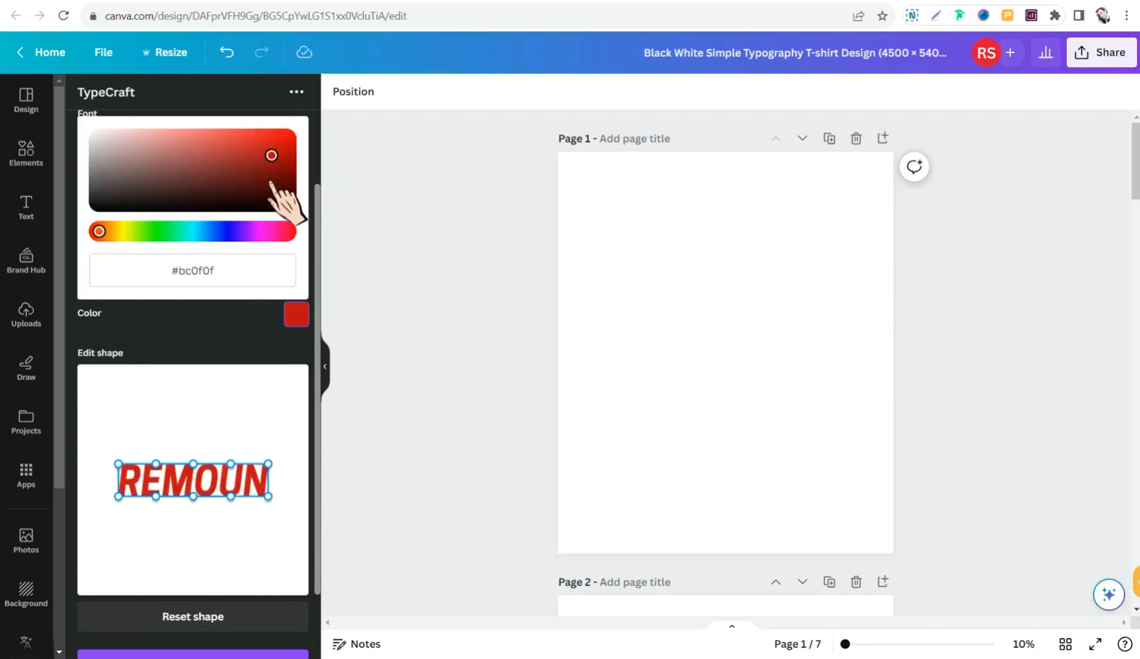
click(277, 165)
click(258, 139)
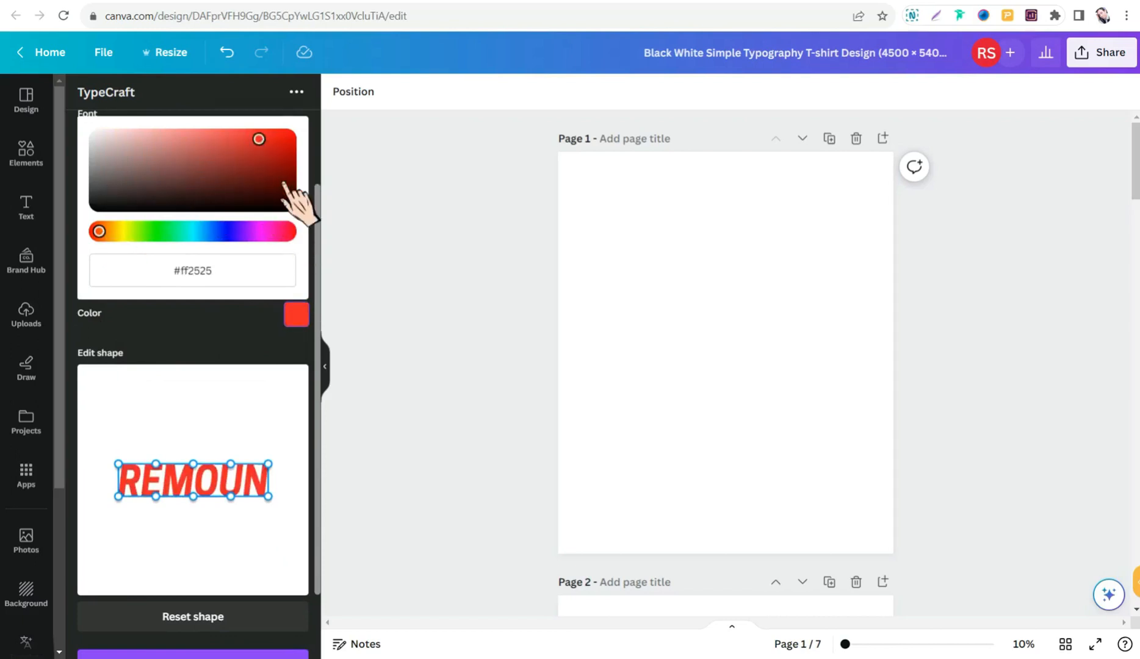
click(262, 323)
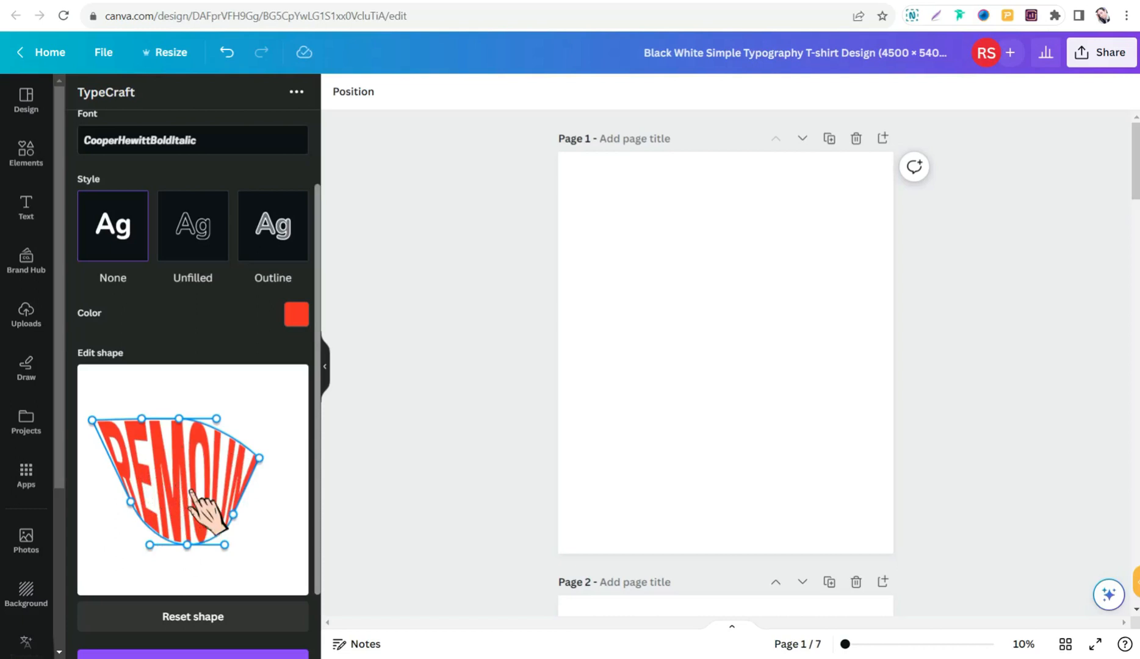
- Reset the lettering's shape, pull its top-centre point up into an arch and add it to page 1
click(186, 618)
drag(193, 463, 192, 415)
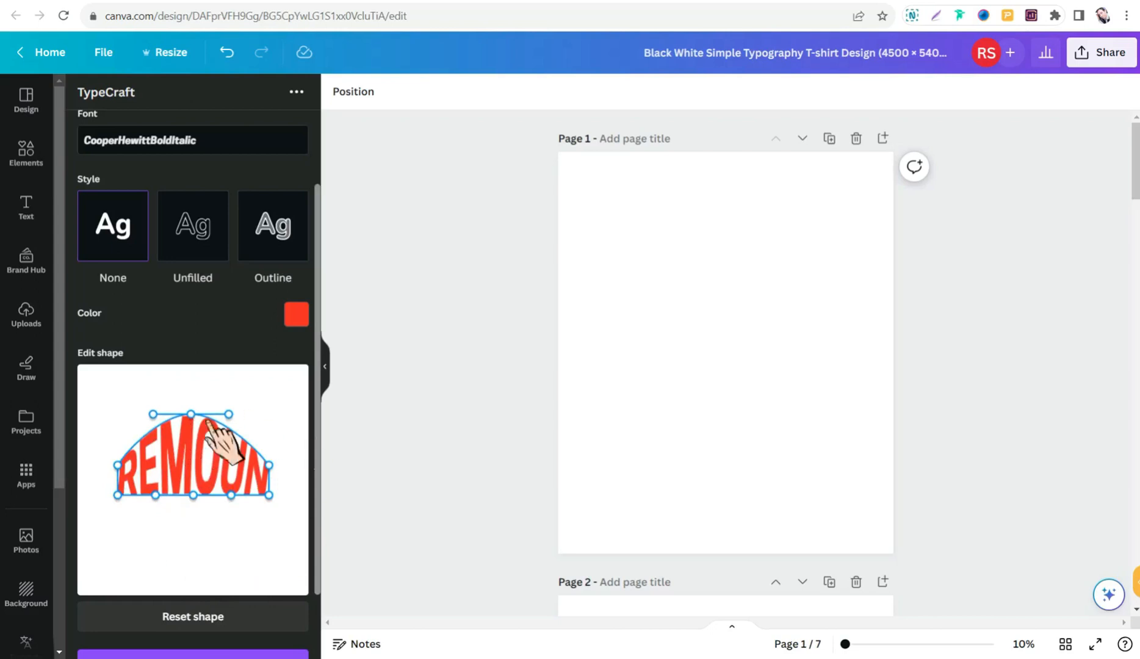
scroll(253, 488, down, 1)
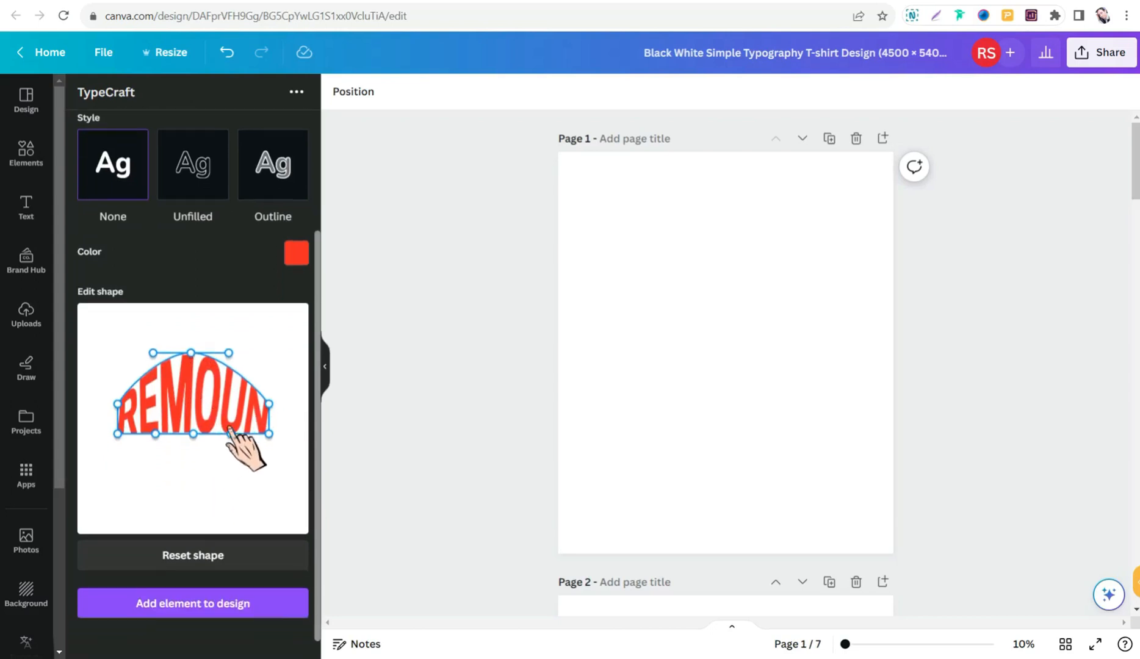
click(192, 604)
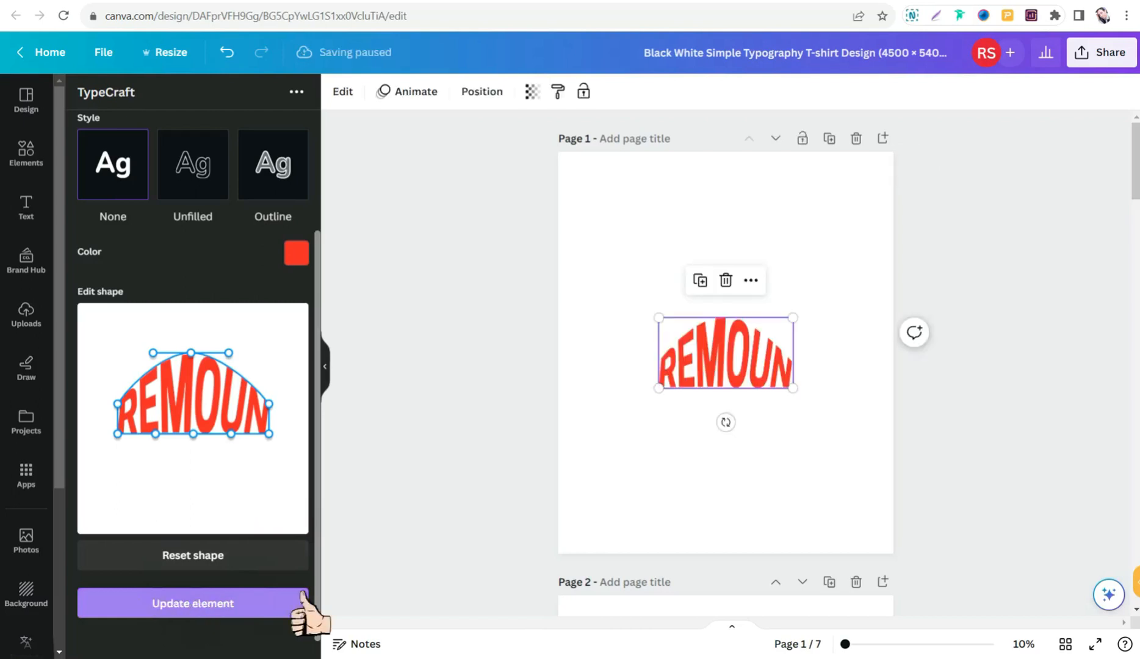
- Enlarge the arched lettering on page 1 to roughly four fifths of the page width and centre it horizontally
drag(658, 317, 591, 282)
drag(792, 283, 860, 254)
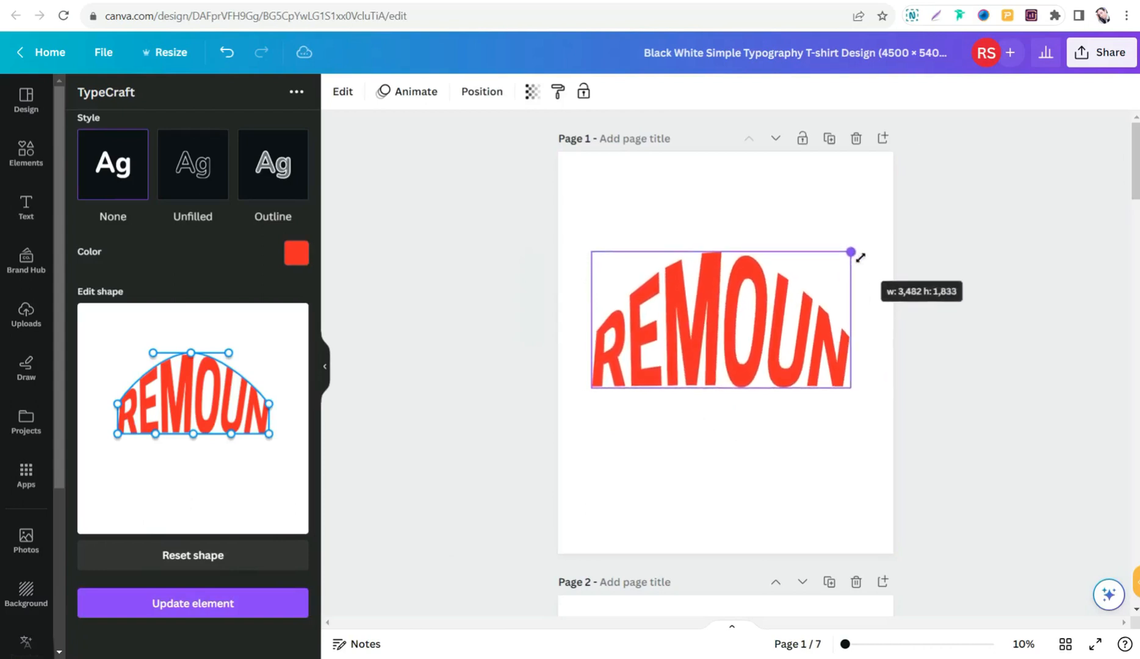
drag(791, 327, 785, 340)
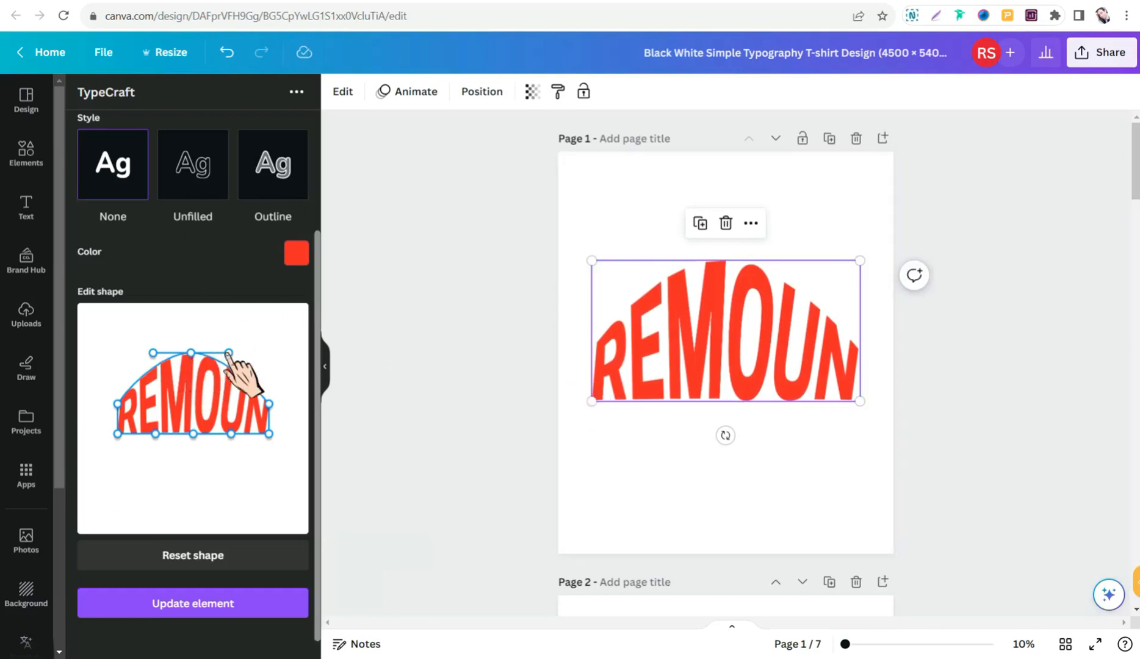
- Raise the upper-right corner of the text shape slightly above the arch's peak and update the element on page 1
drag(272, 405, 272, 346)
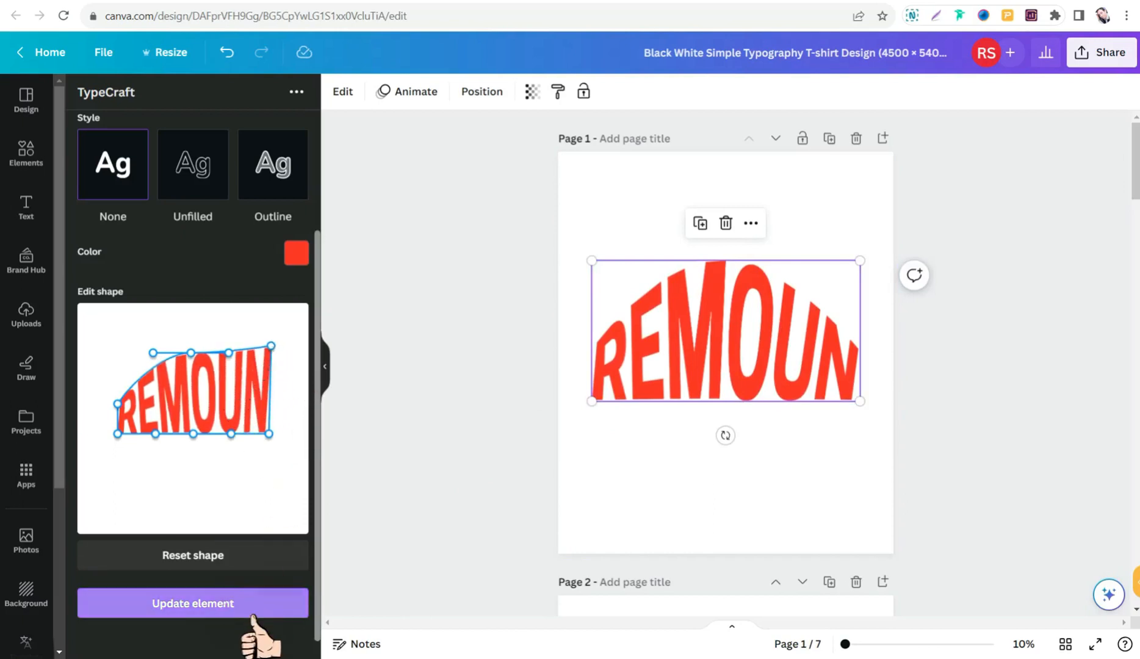
click(216, 605)
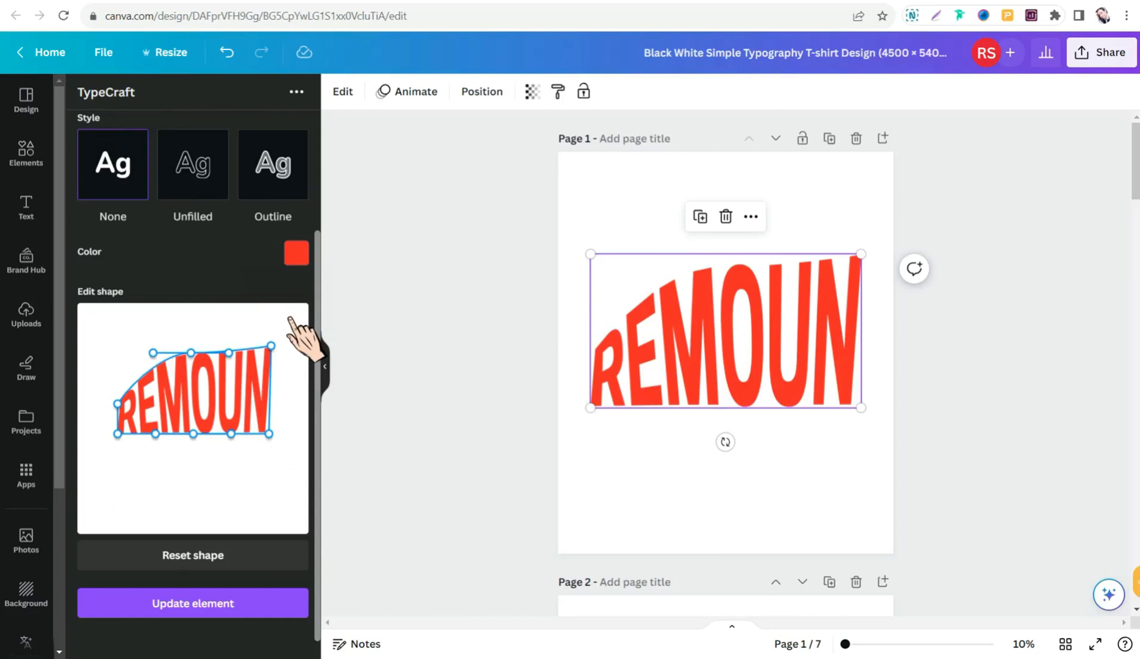
- With page 2 in view, search the elements for "DISTORTED TYPOG" and limit the results to graphics
scroll(579, 280, down, 5)
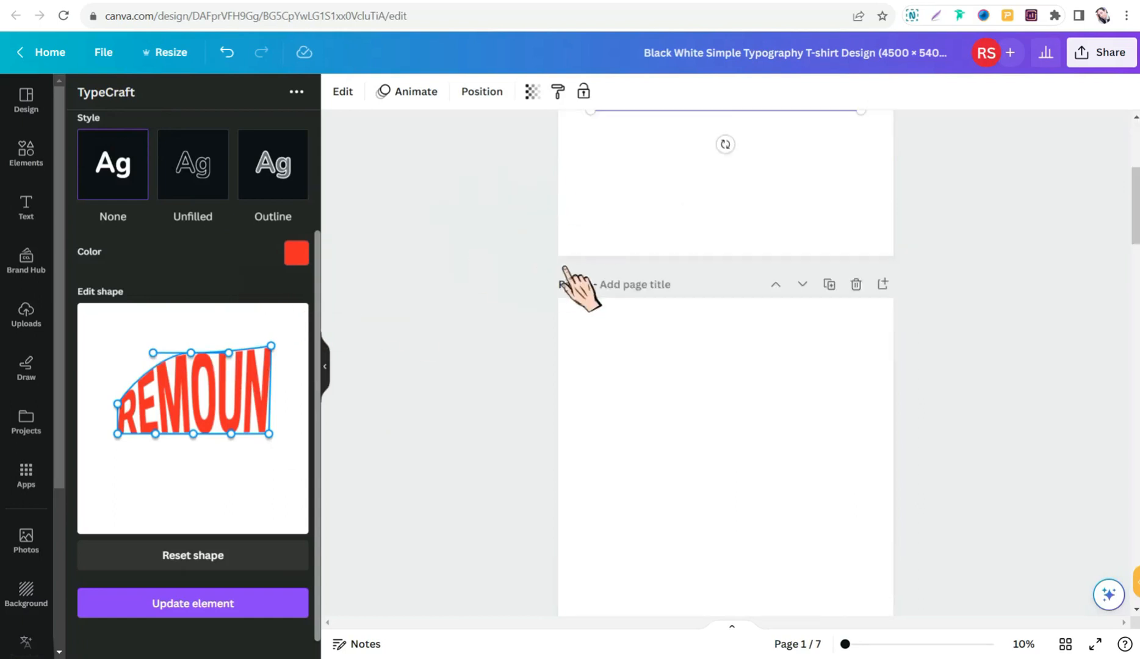
scroll(603, 381, down, 1)
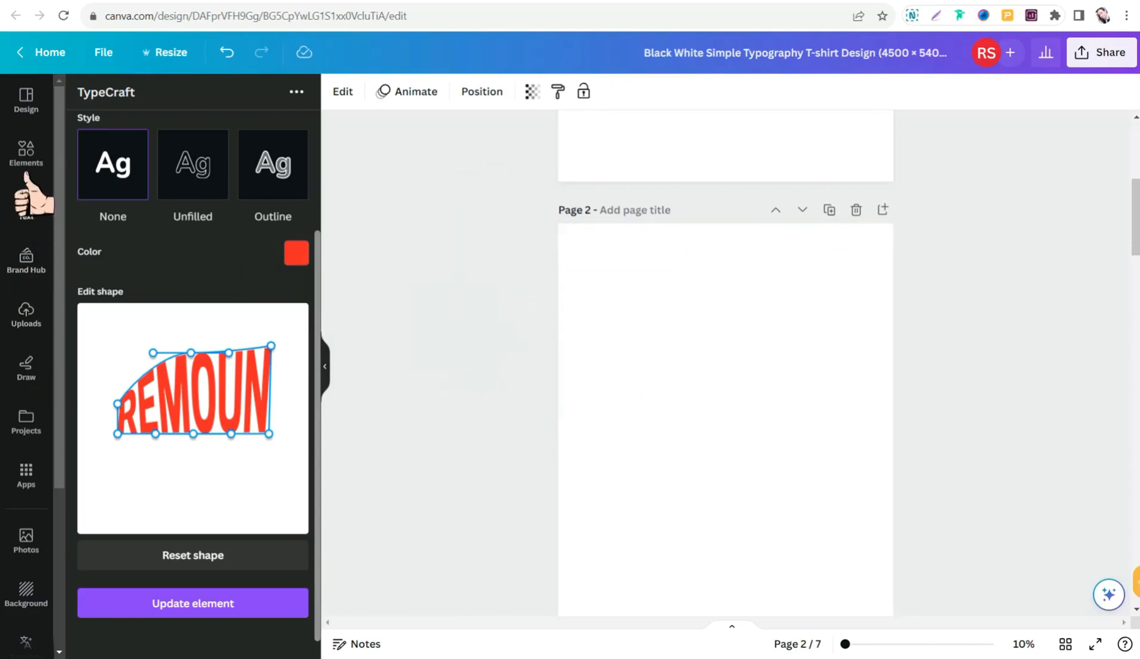
click(26, 155)
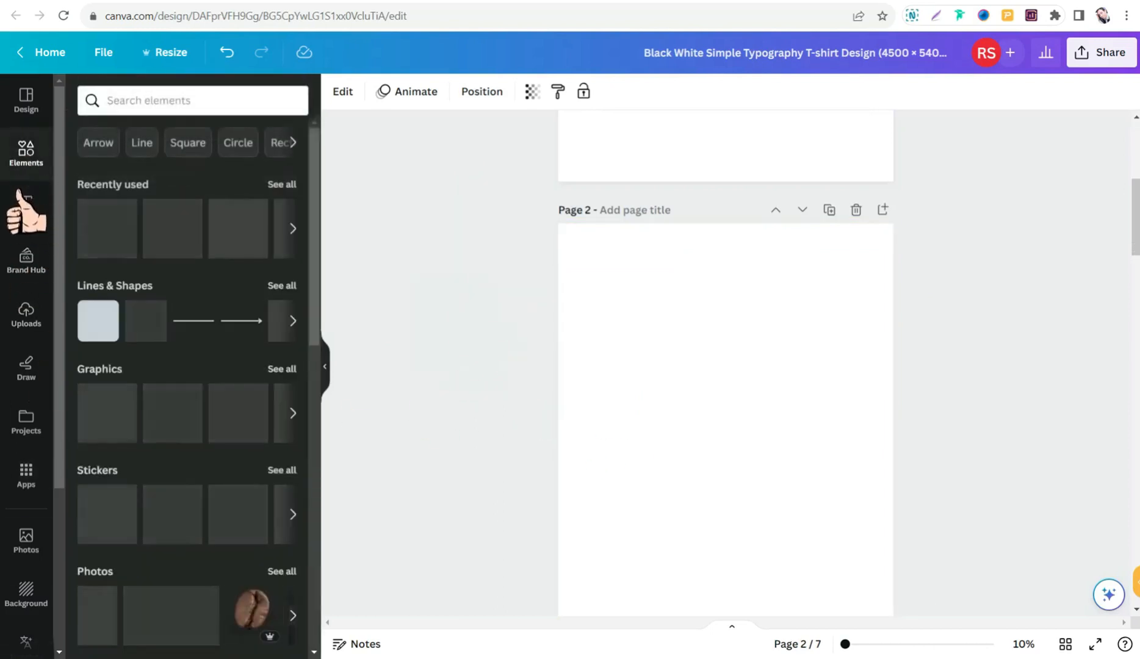
click(153, 101)
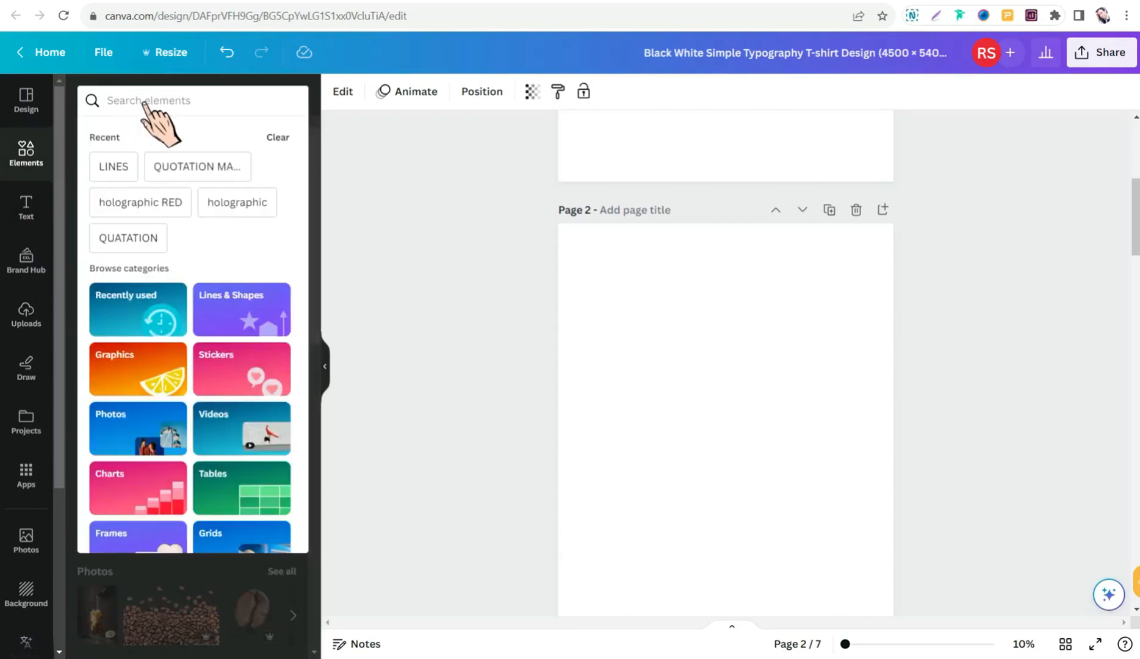
text(DISTORTED TYPOG)
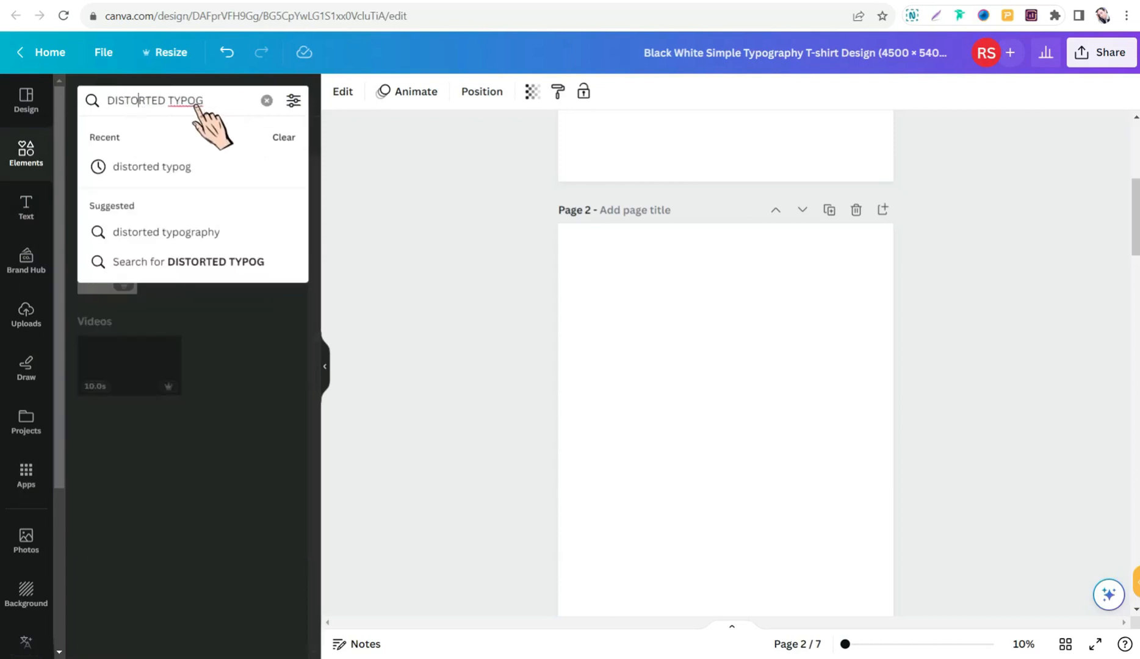
key(Return)
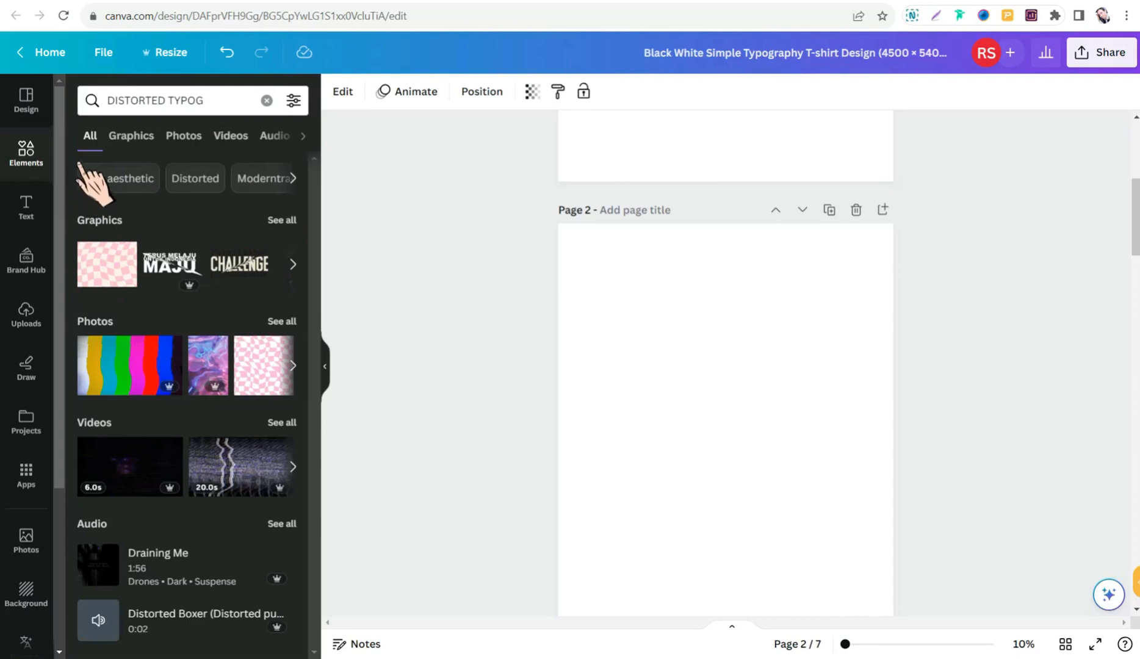
click(131, 136)
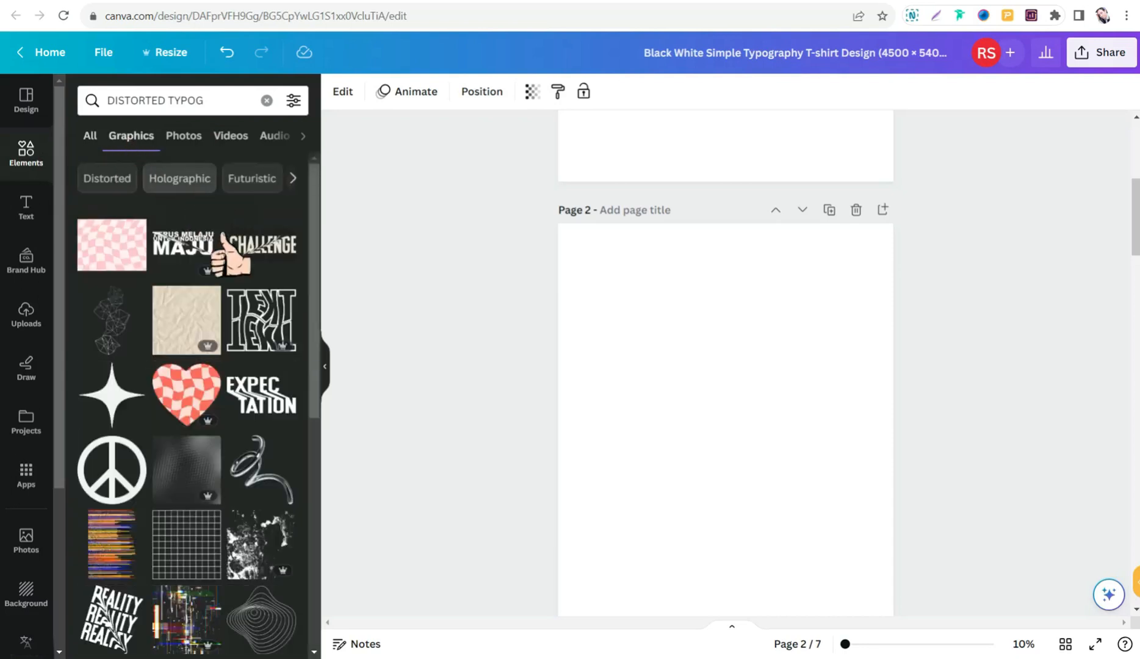
- Look through the graphics results for distorted lettering and warped typography designs
scroll(253, 320, down, 4)
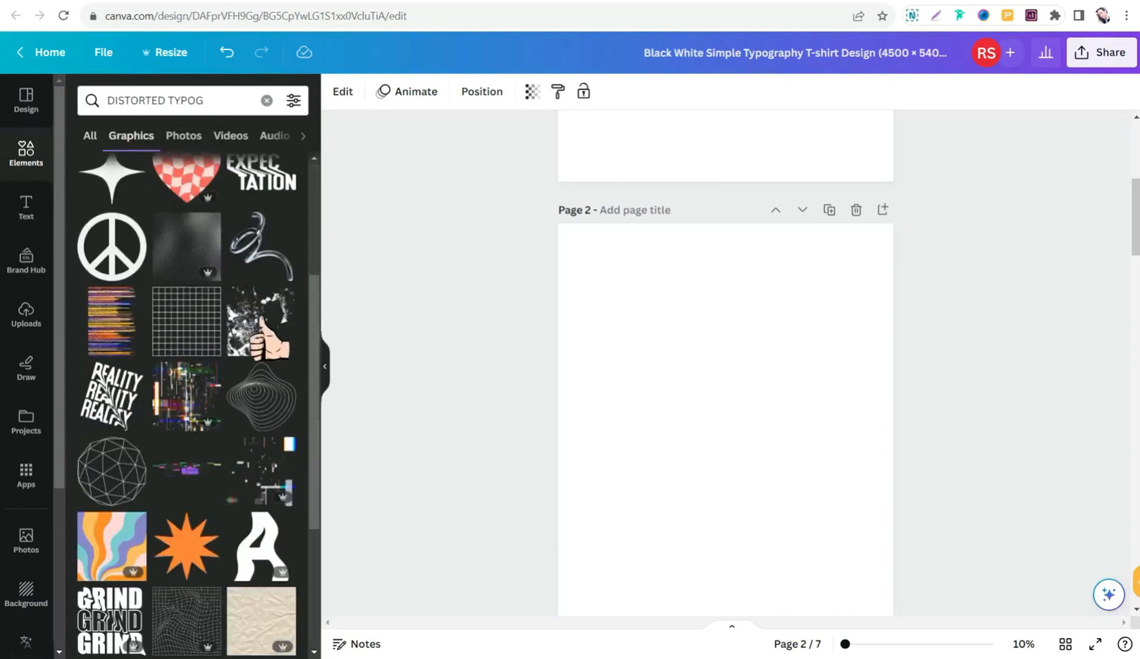
scroll(228, 348, down, 1)
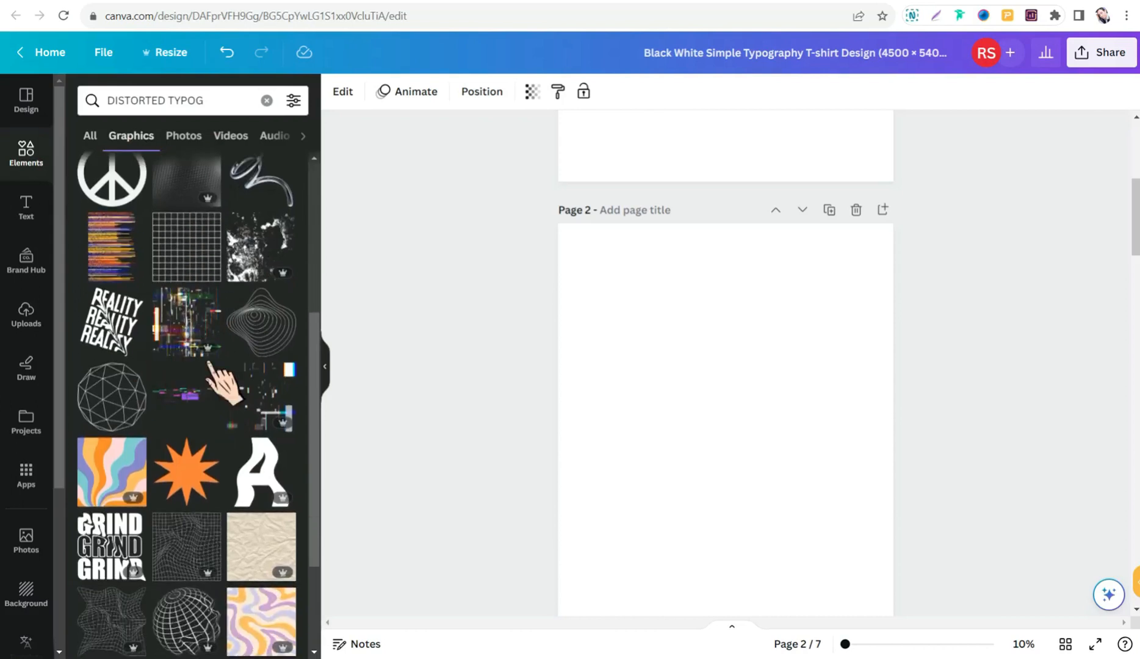
scroll(207, 366, down, 2)
scroll(183, 378, up, 2)
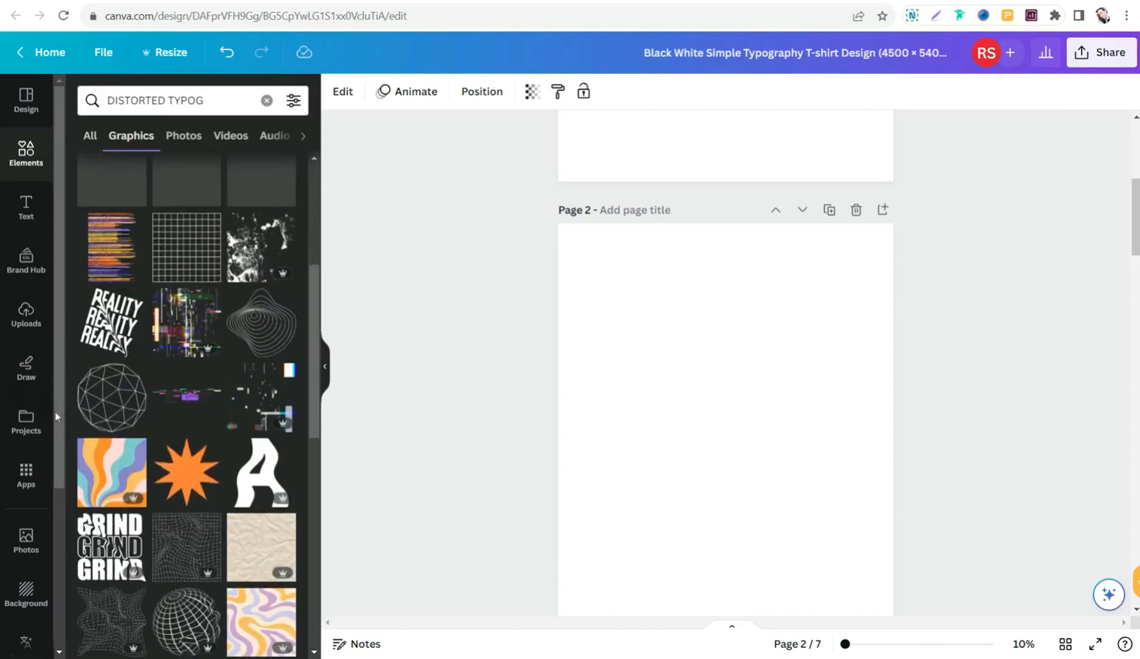
scroll(146, 451, down, 5)
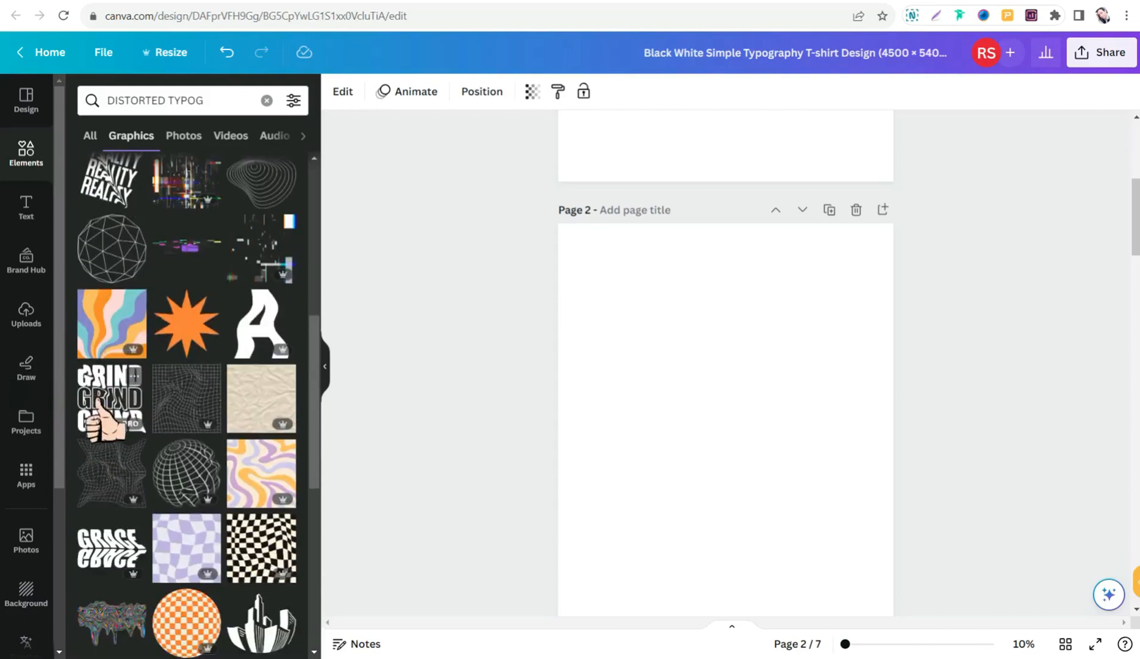
scroll(160, 360, down, 3)
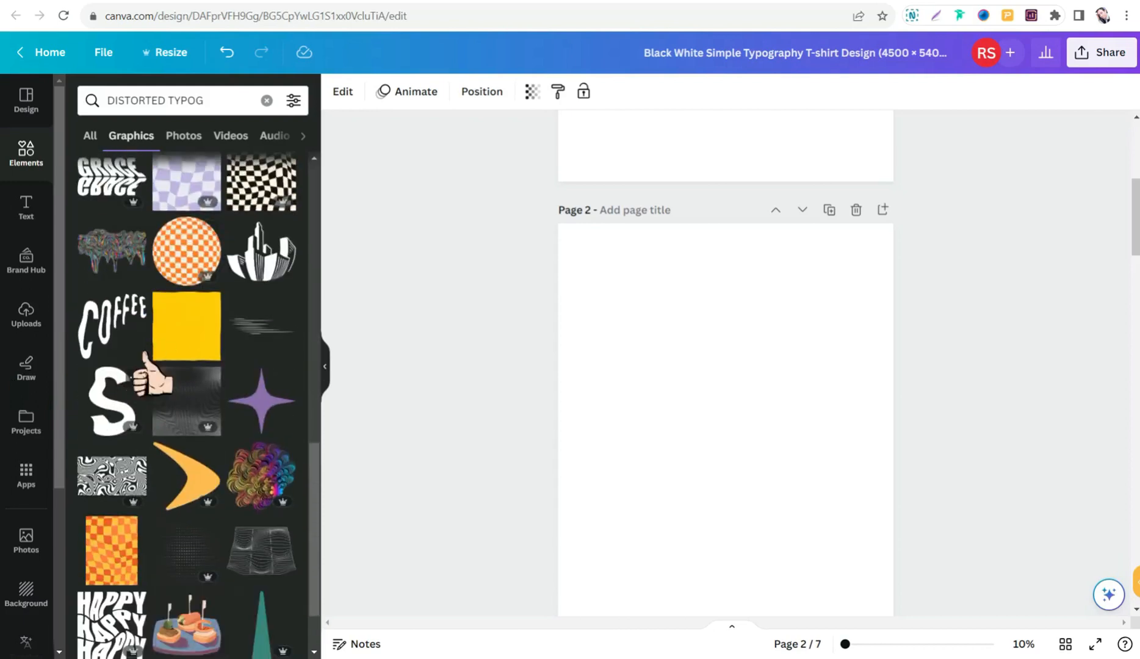
scroll(139, 429, down, 6)
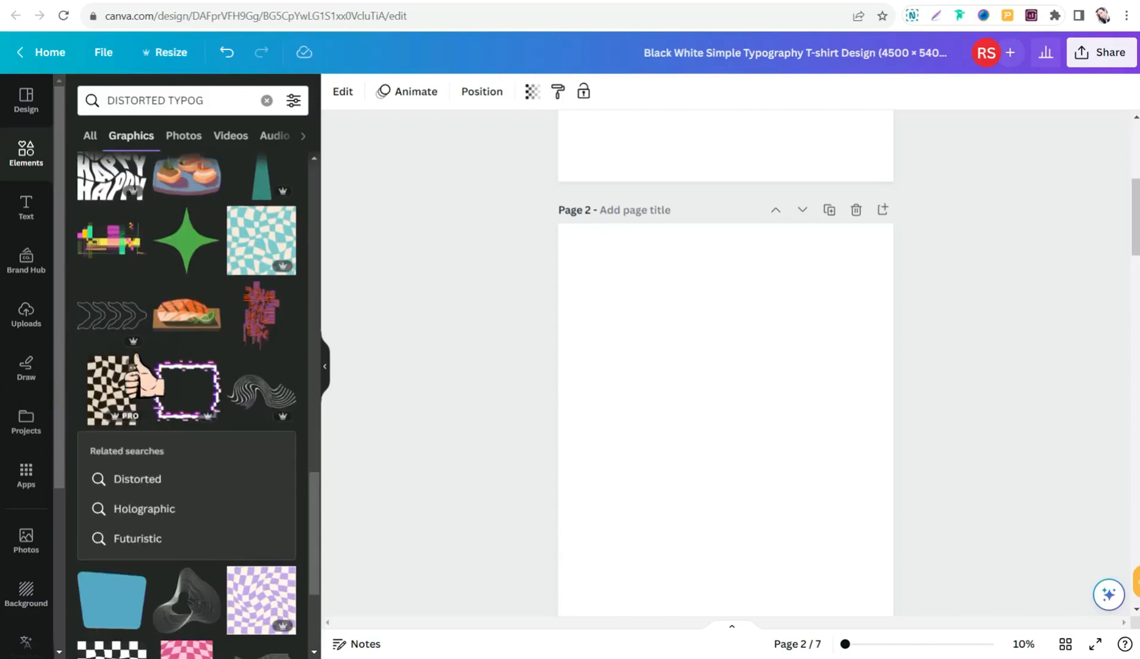
scroll(139, 404, down, 3)
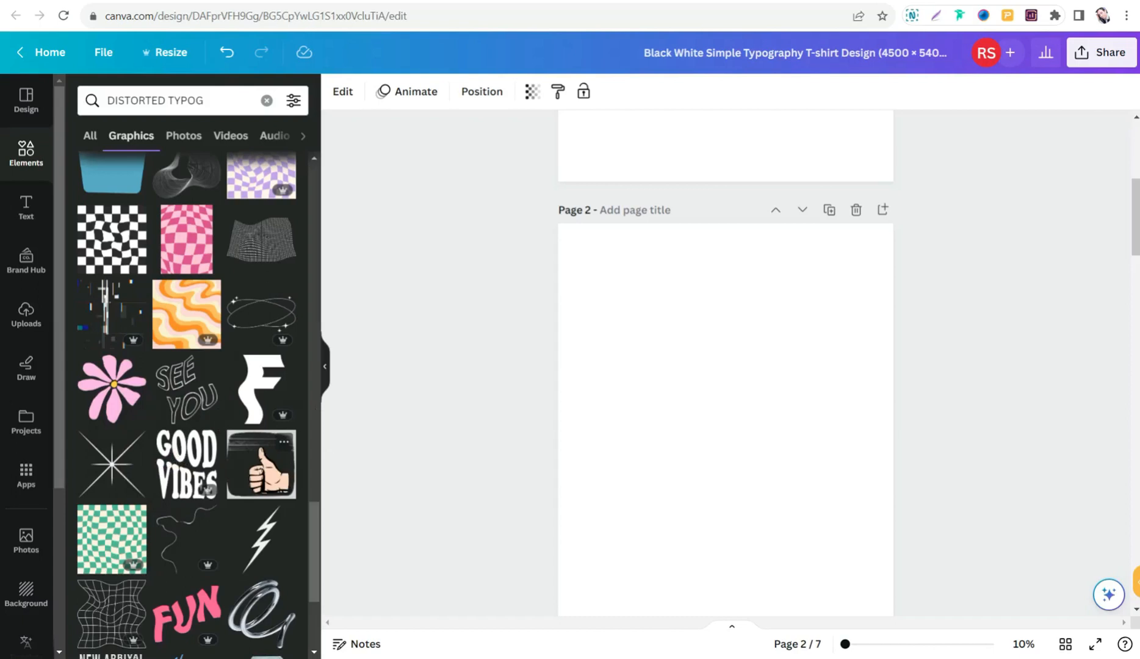
- Add the distorted "HAPPY HAPPY HAPPY" graphic to page 2 and enlarge it to about three quarters of the page width, centred
scroll(195, 519, up, 6)
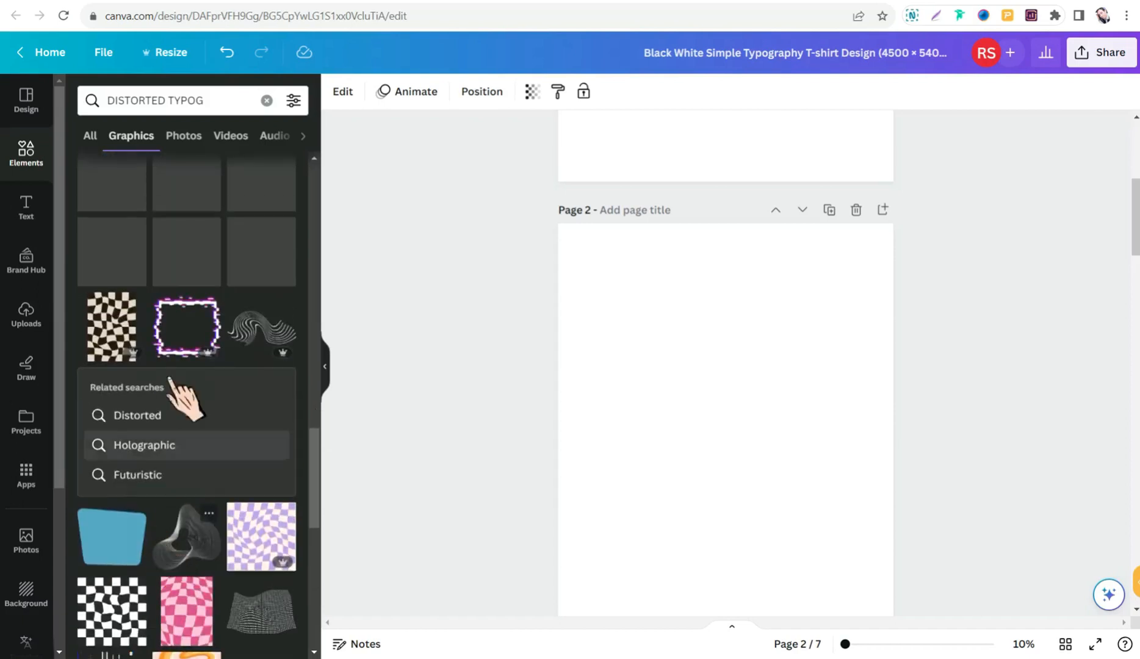
scroll(171, 380, up, 4)
click(115, 326)
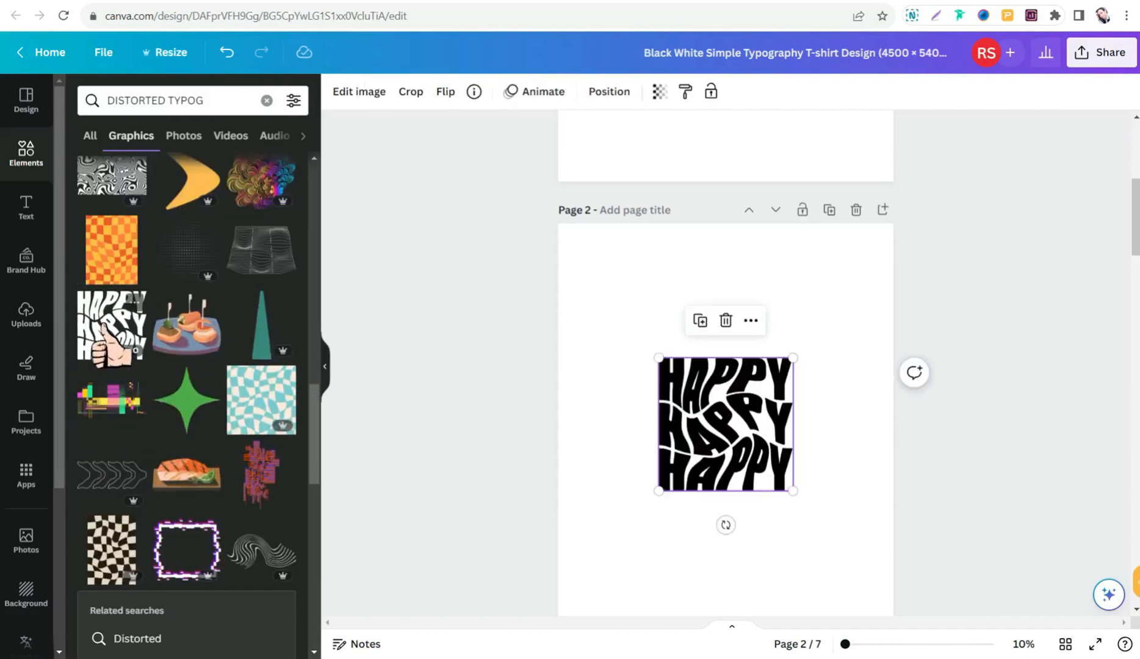
drag(657, 358, 603, 303)
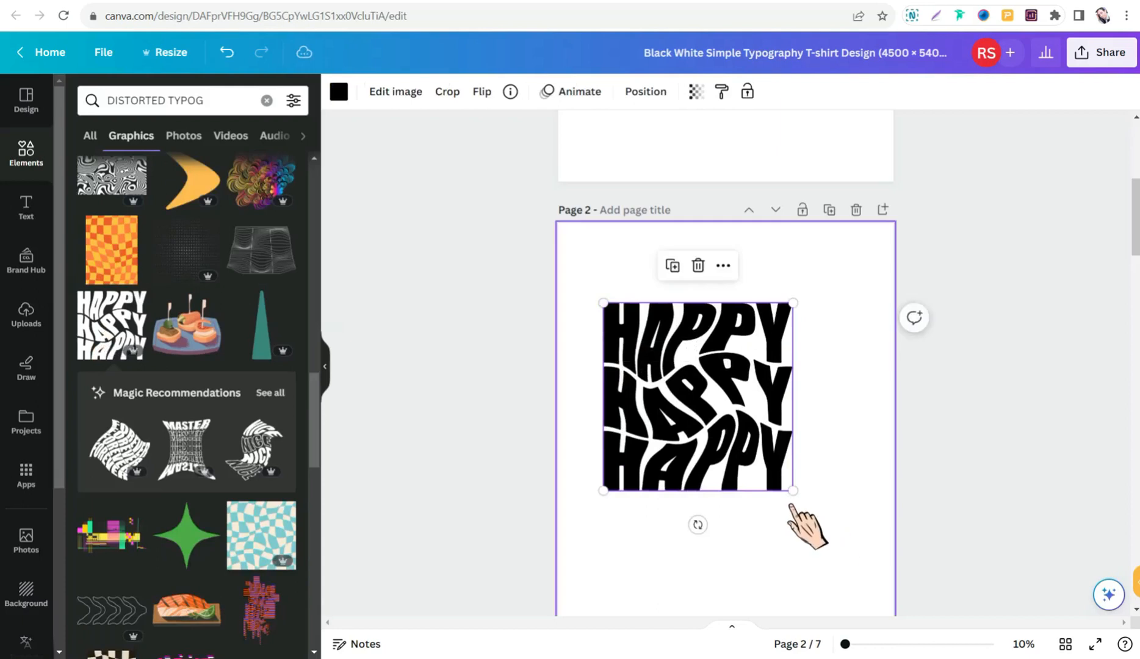
drag(792, 490, 850, 547)
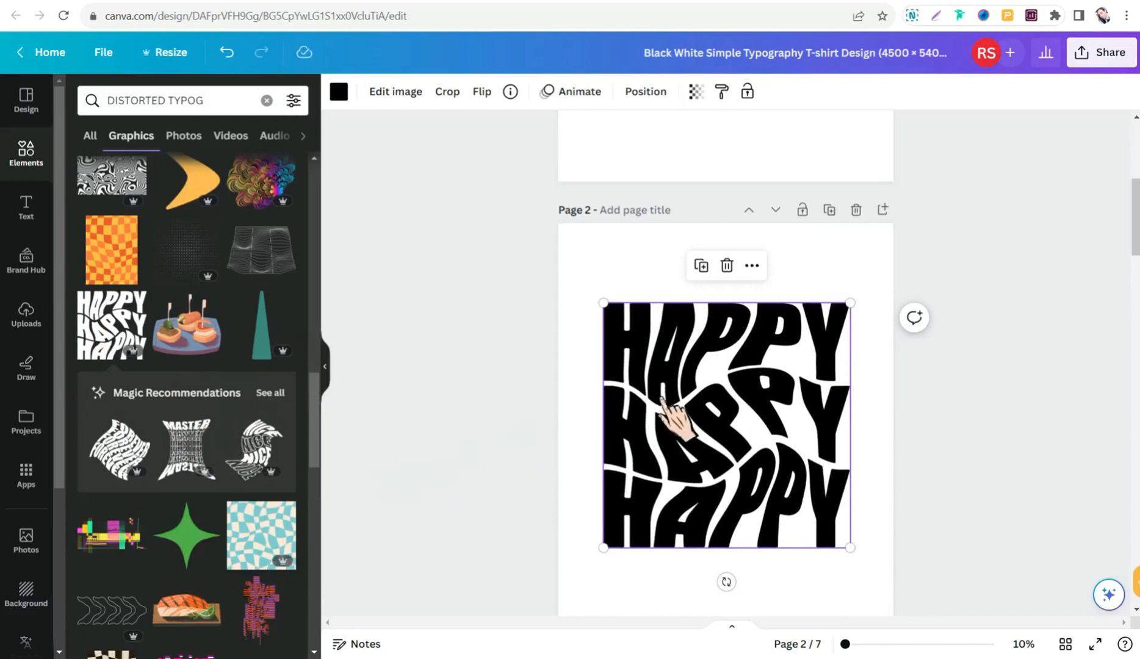
- Show all Magic Recommendations for the HAPPY graphic and look through the similar distorted lettering designs
click(265, 393)
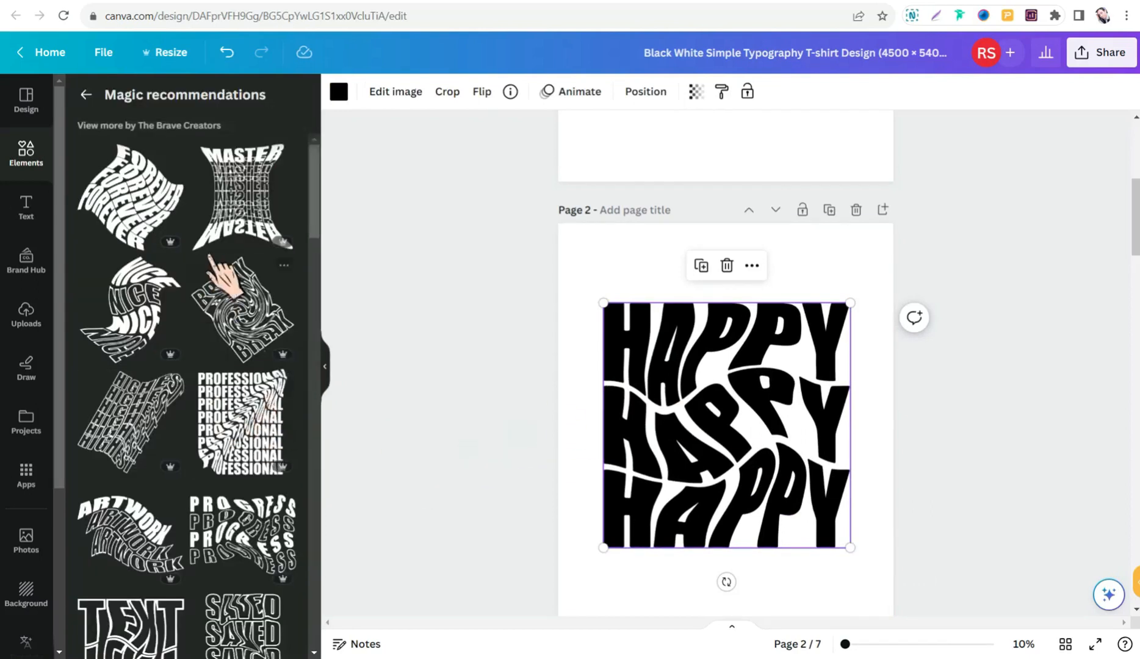
scroll(218, 272, down, 12)
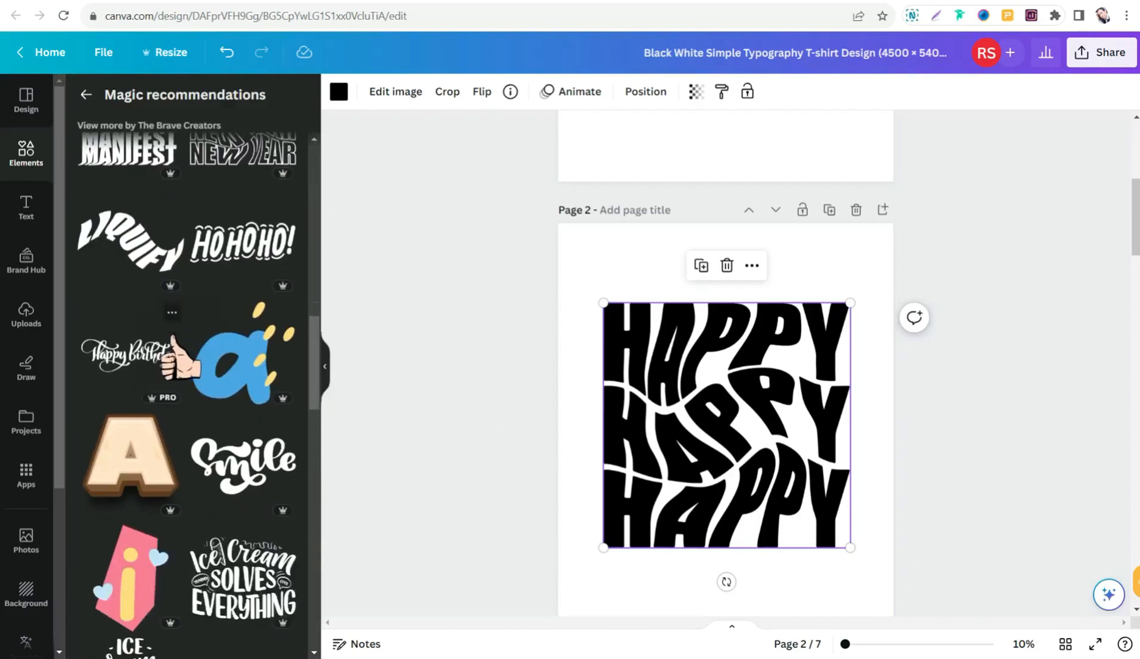
scroll(183, 360, up, 5)
scroll(219, 397, up, 4)
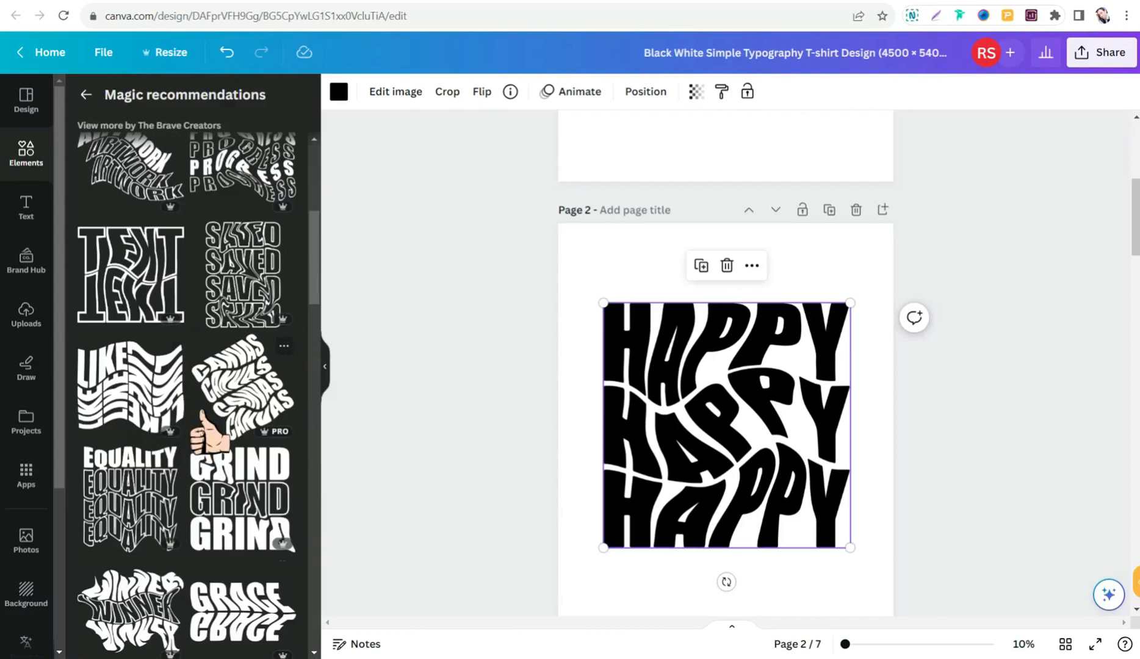
scroll(189, 366, up, 3)
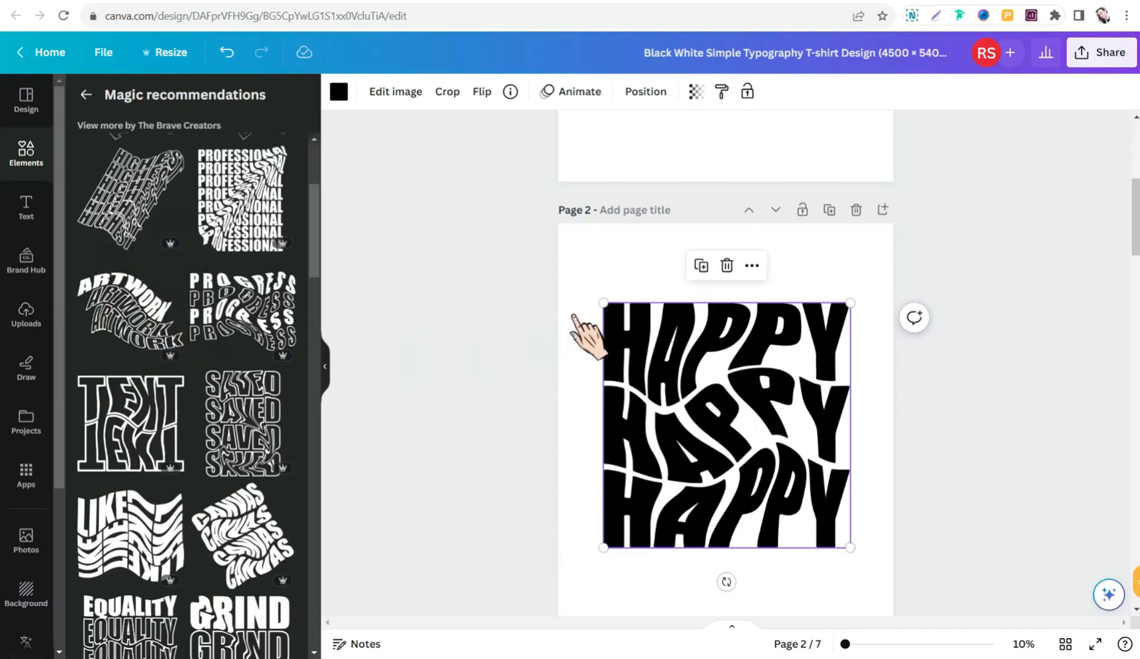
scroll(235, 534, down, 3)
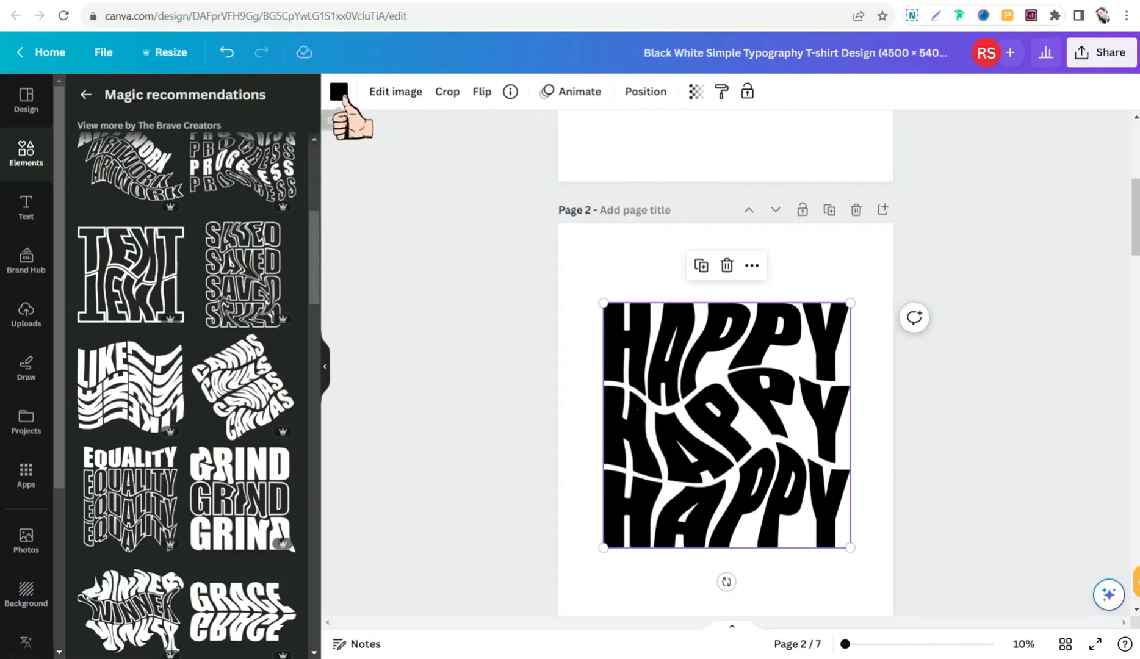
- Recolour the HAPPY graphic on page 2 with the dark navy document colour after trying the brown one
click(338, 93)
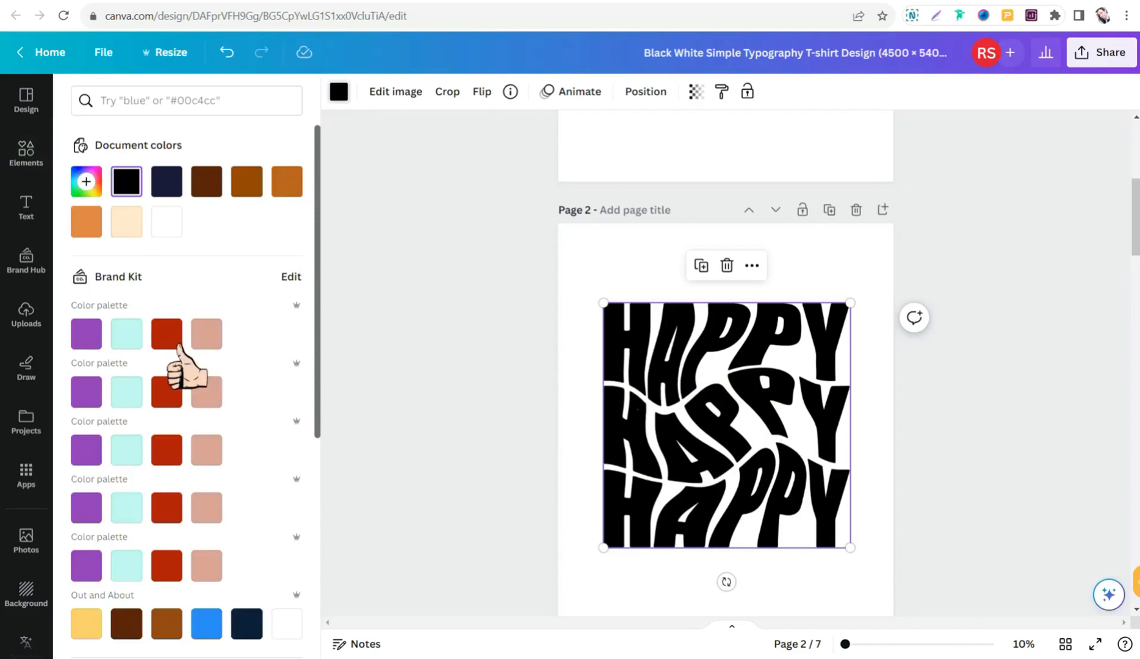
click(248, 190)
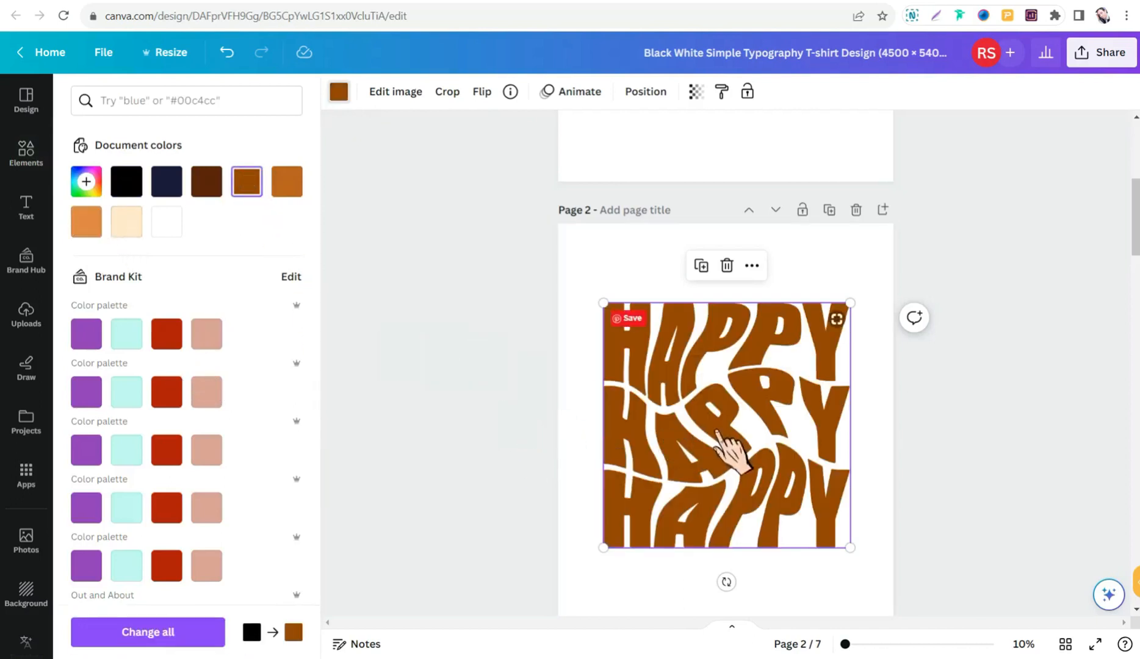
scroll(658, 431, down, 2)
scroll(541, 405, down, 5)
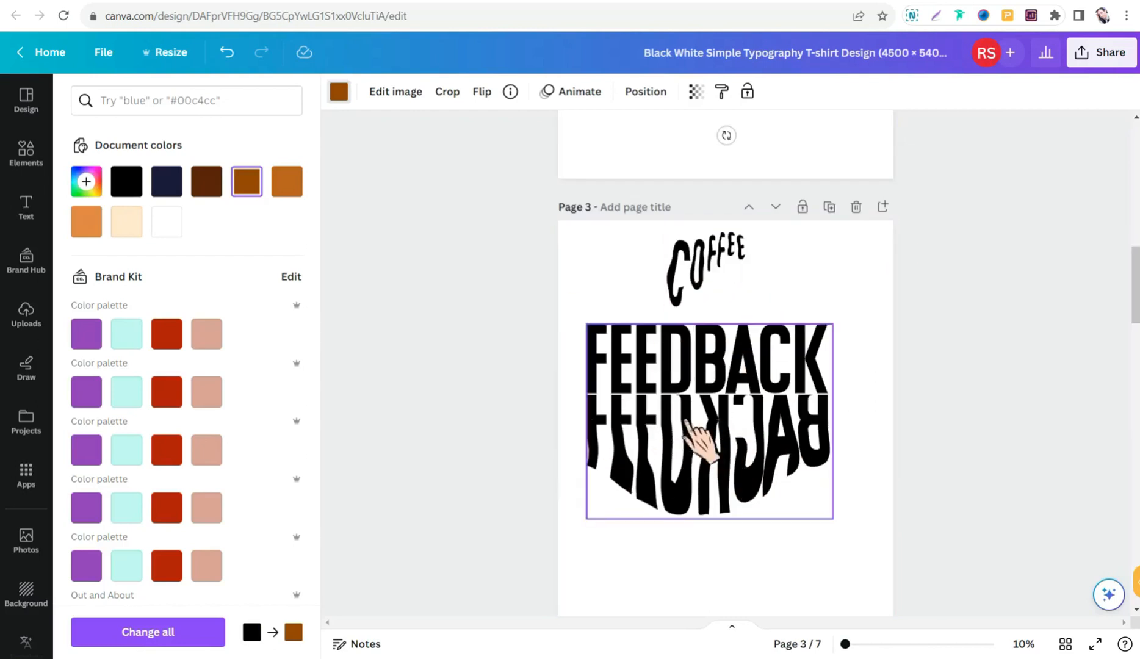
click(179, 190)
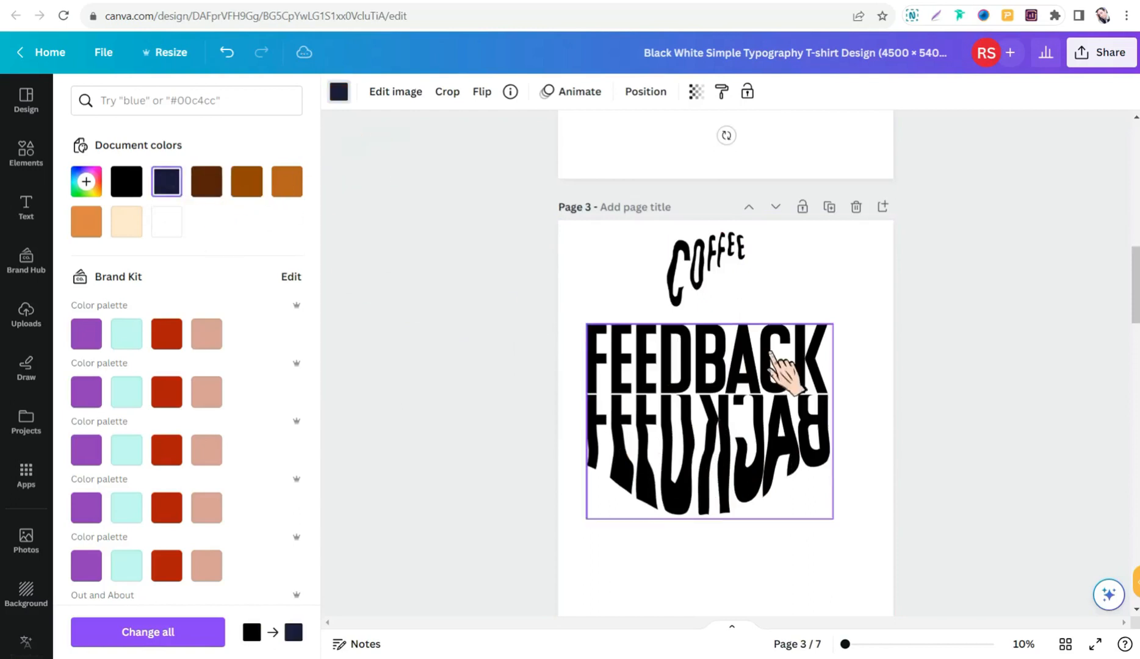
scroll(708, 366, up, 3)
scroll(695, 390, down, 1)
scroll(668, 371, up, 2)
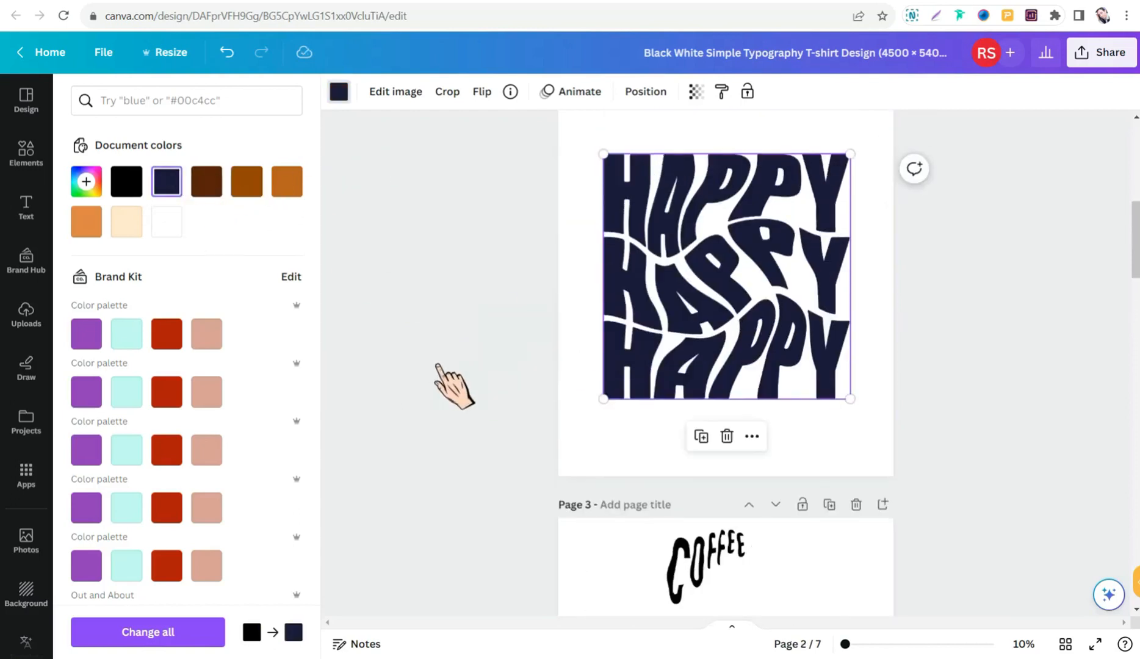
click(496, 352)
scroll(698, 320, up, 1)
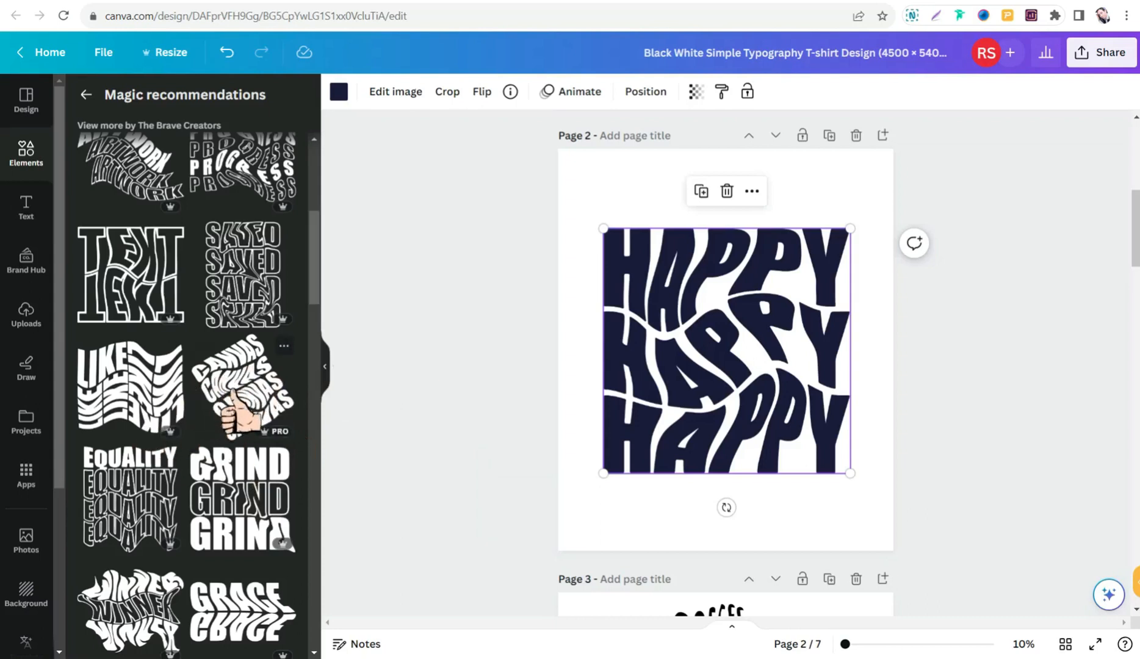
- Look through more recommended distorted lettering and return to the graphics search results
scroll(235, 409, down, 3)
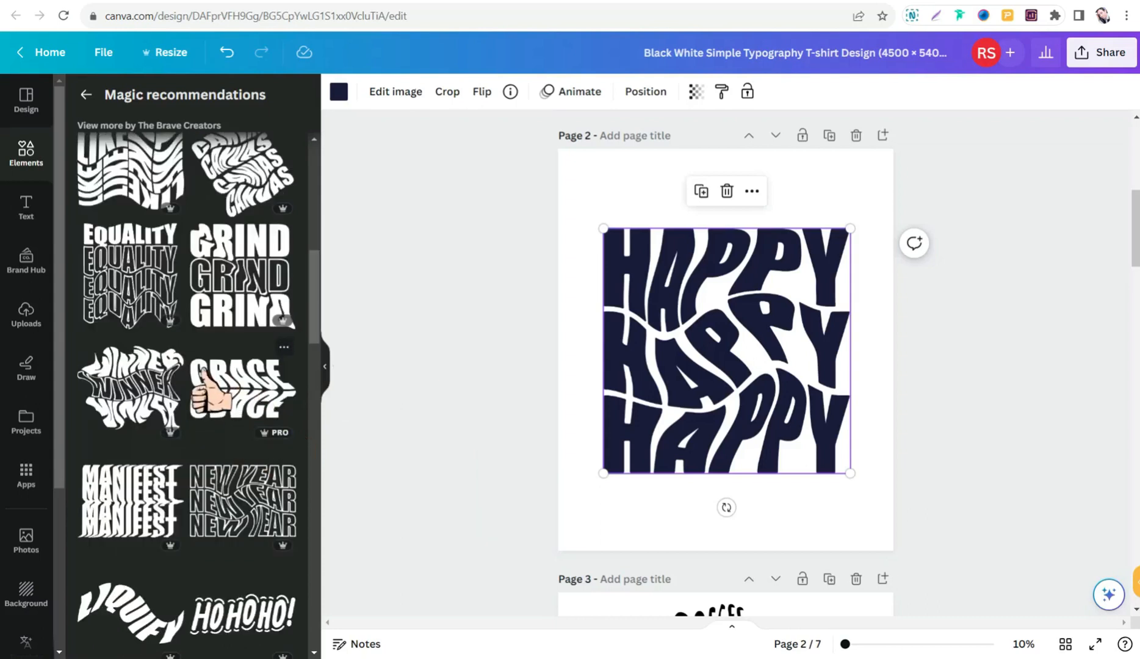
scroll(214, 390, down, 1)
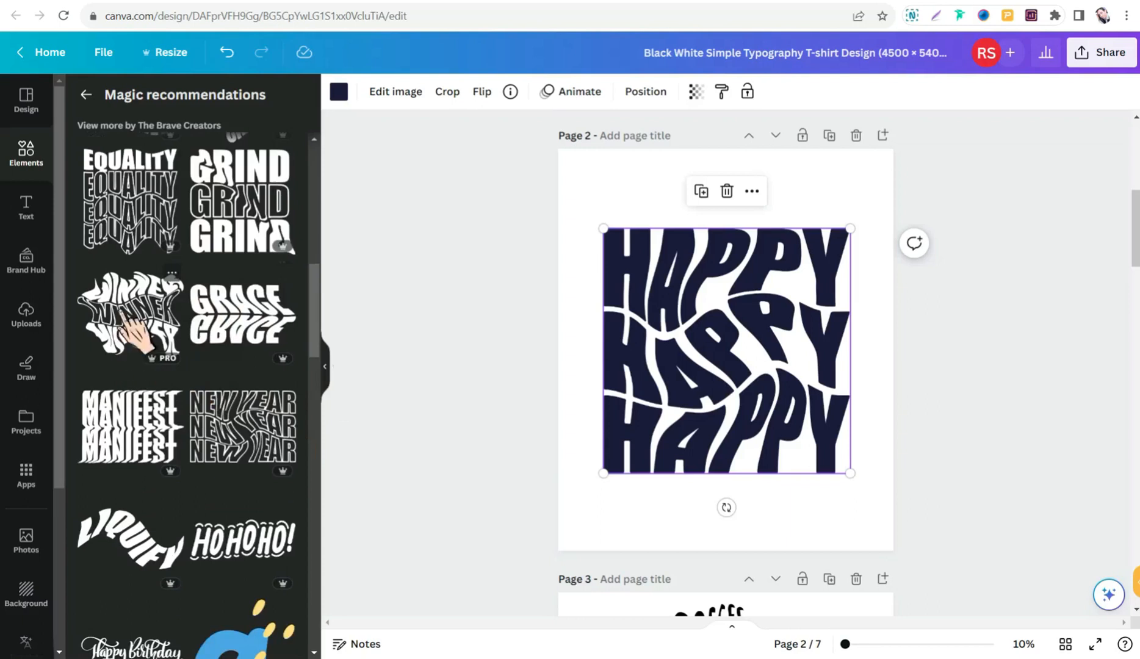
scroll(122, 317, up, 5)
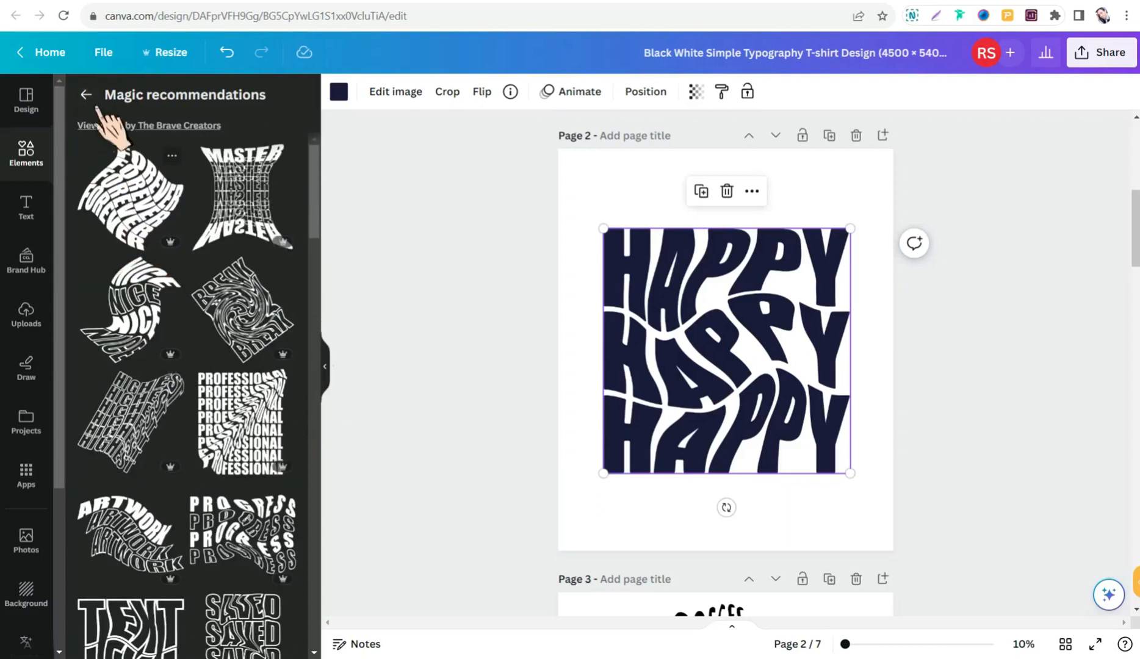
click(86, 96)
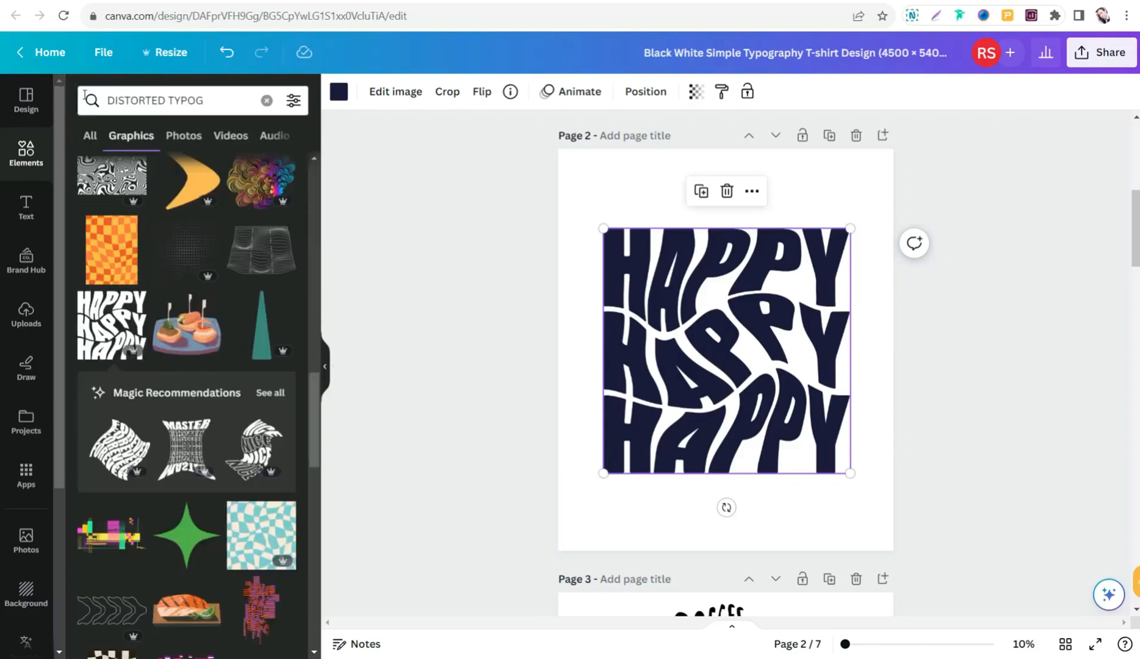
- Replace the elements search with "CALLIGRAPHY" and run it among the graphics
click(169, 101)
drag(168, 101, 111, 101)
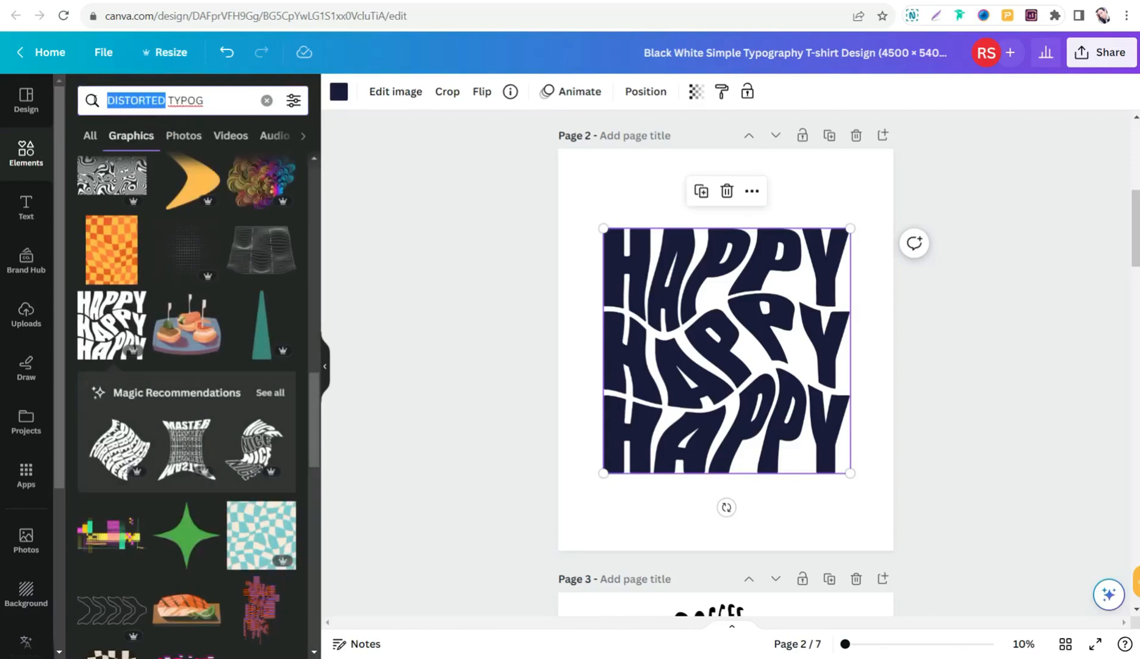
key(BackSpace)
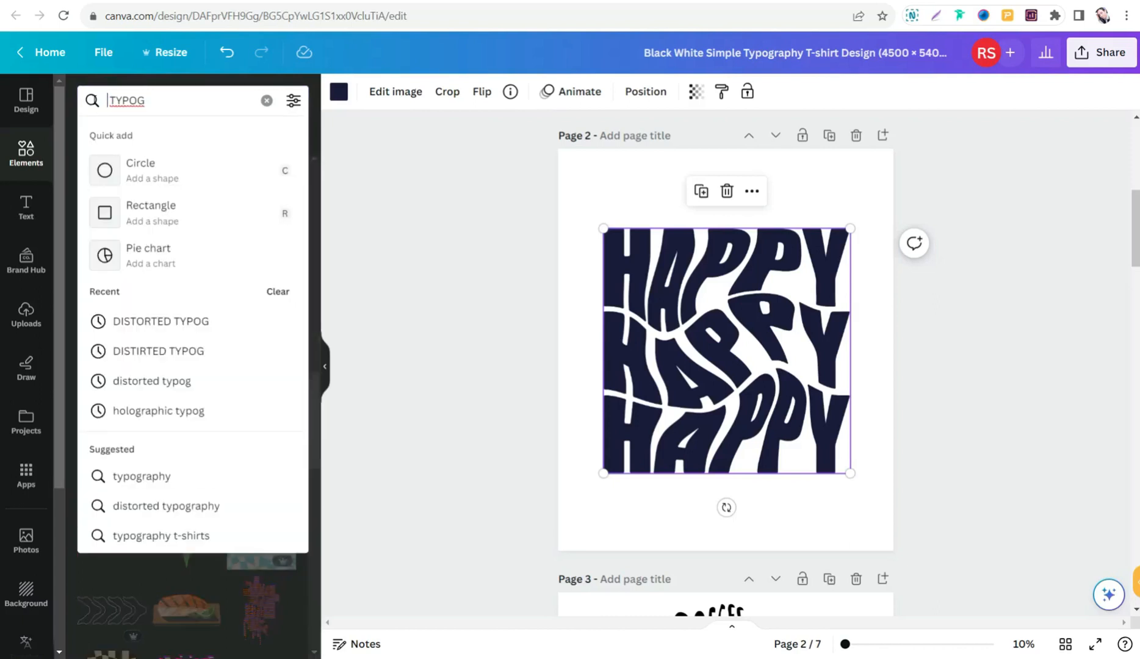
text(R)
text(APHY)
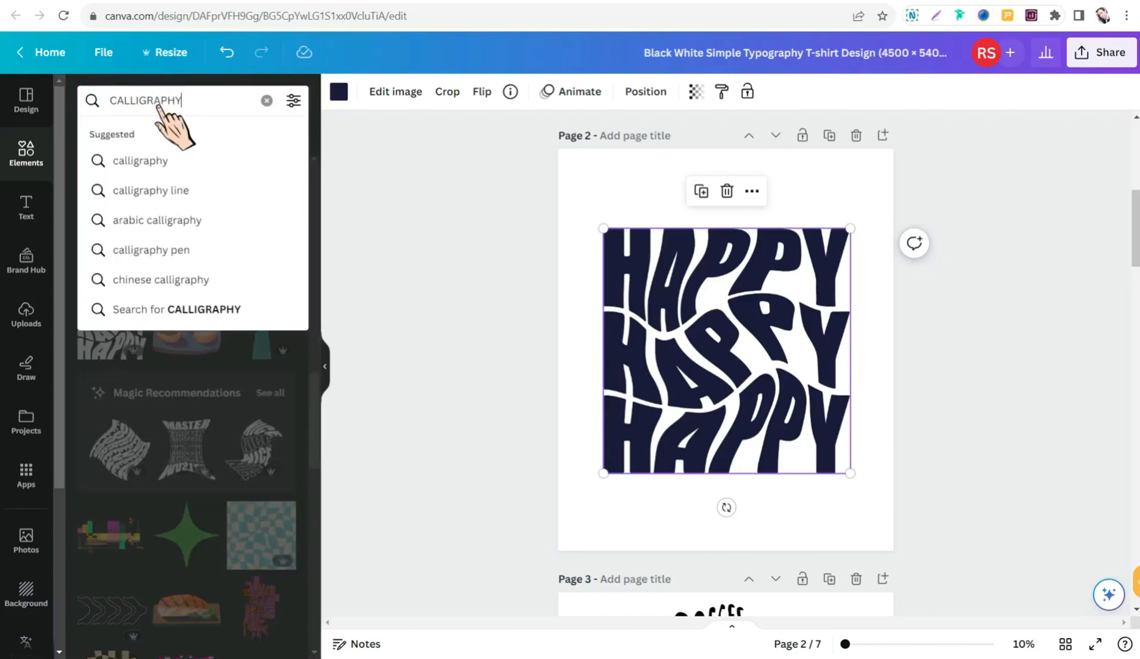
key(Return)
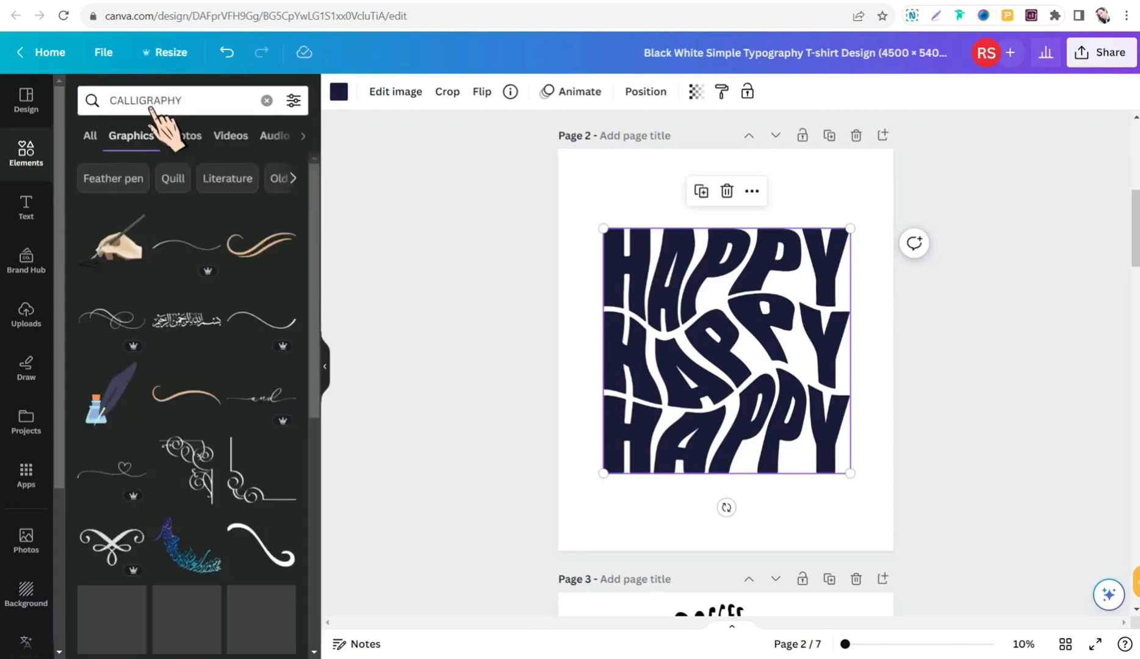
- Look through the calligraphy graphics for hand-lettered words and phrases suited to a T-shirt design
scroll(209, 361, down, 7)
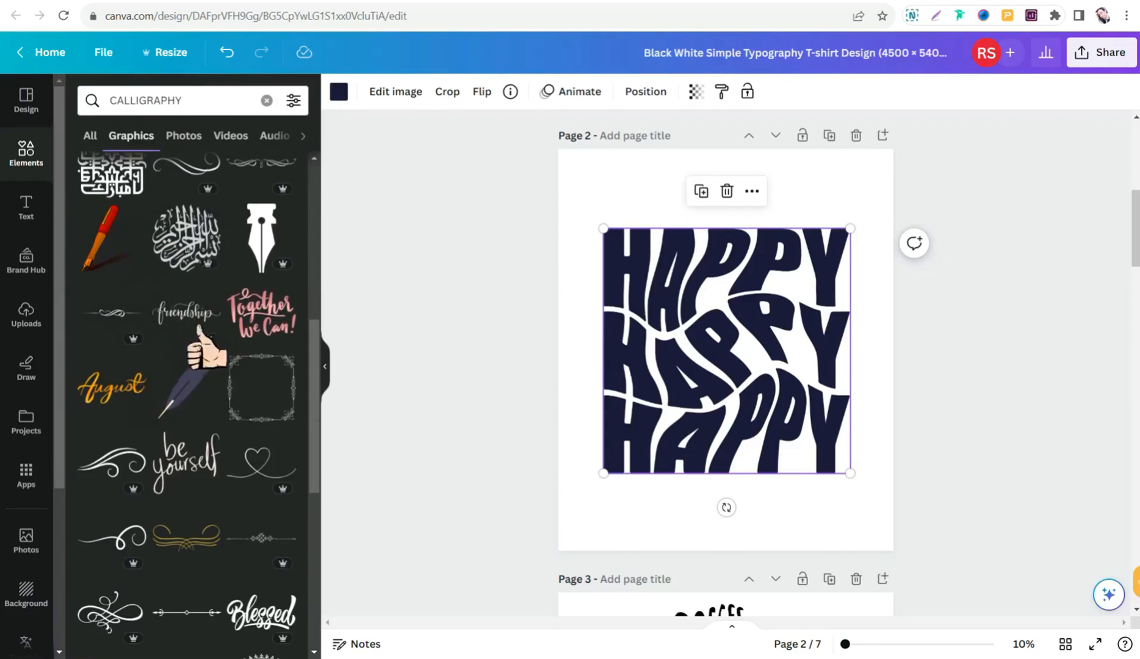
scroll(159, 366, down, 5)
scroll(208, 415, down, 1)
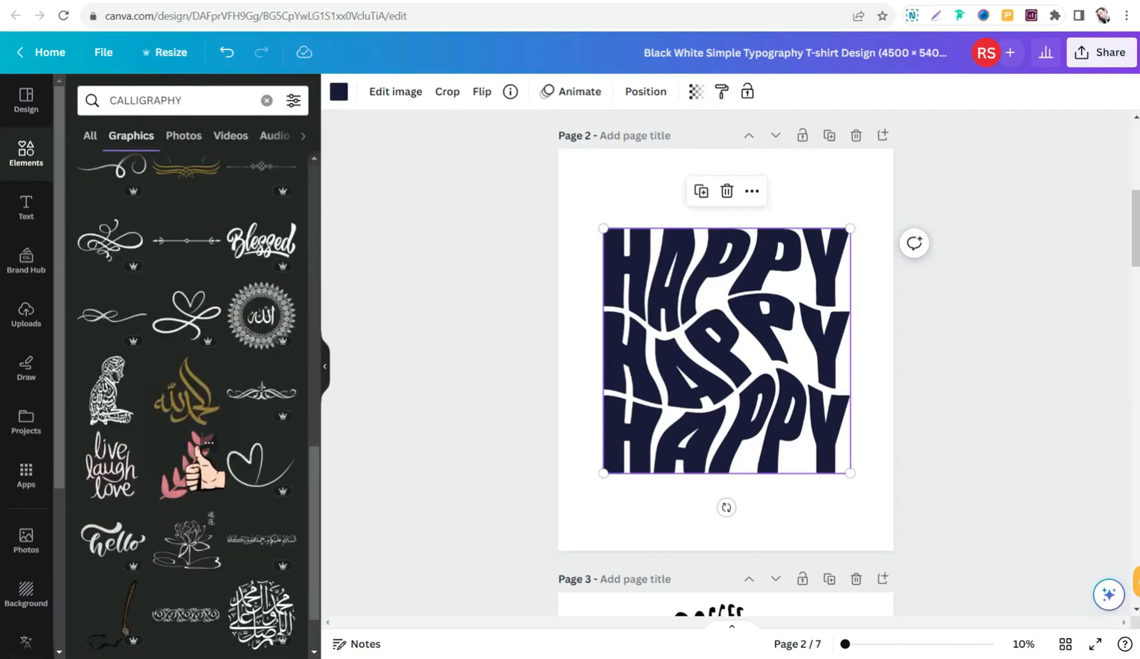
scroll(205, 443, down, 5)
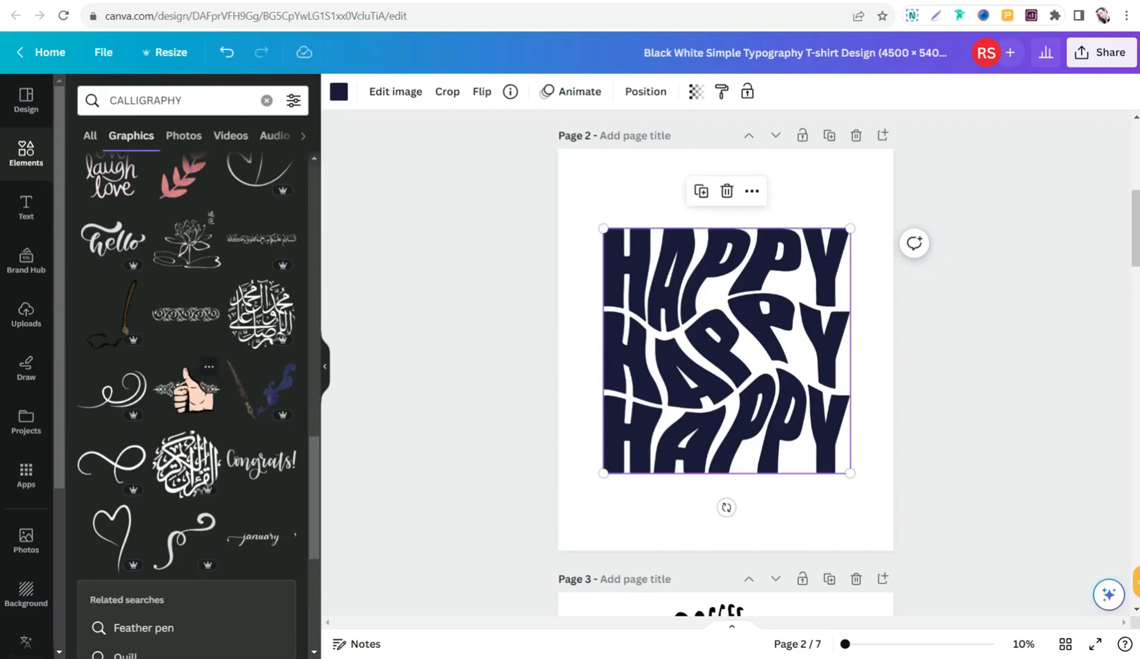
scroll(183, 391, down, 8)
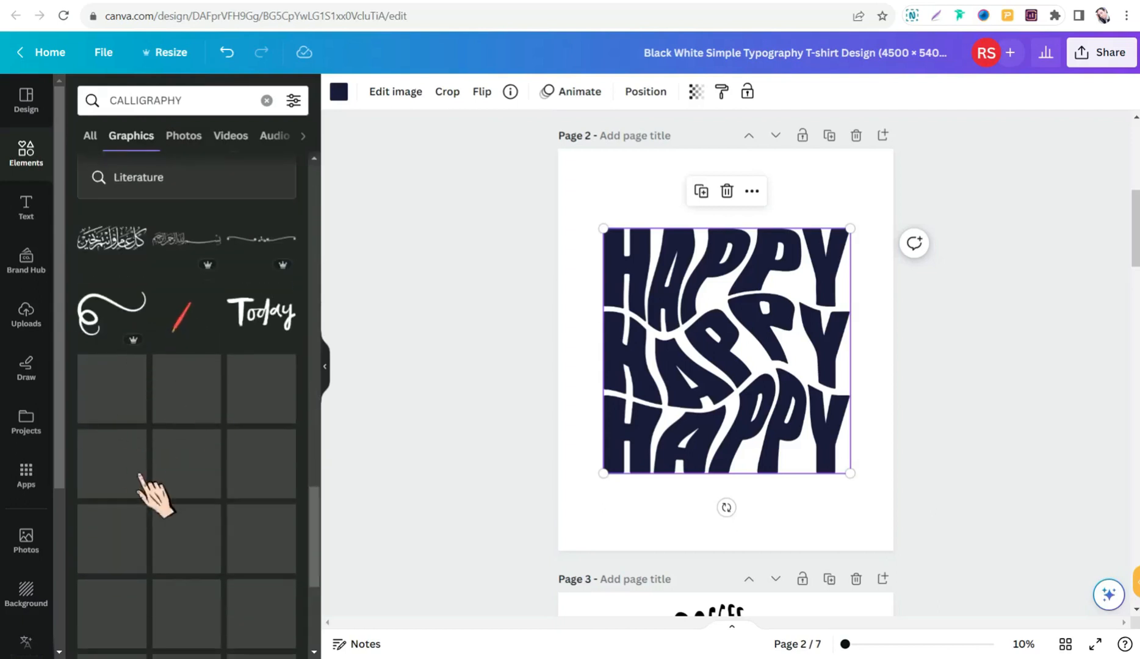
scroll(177, 391, down, 3)
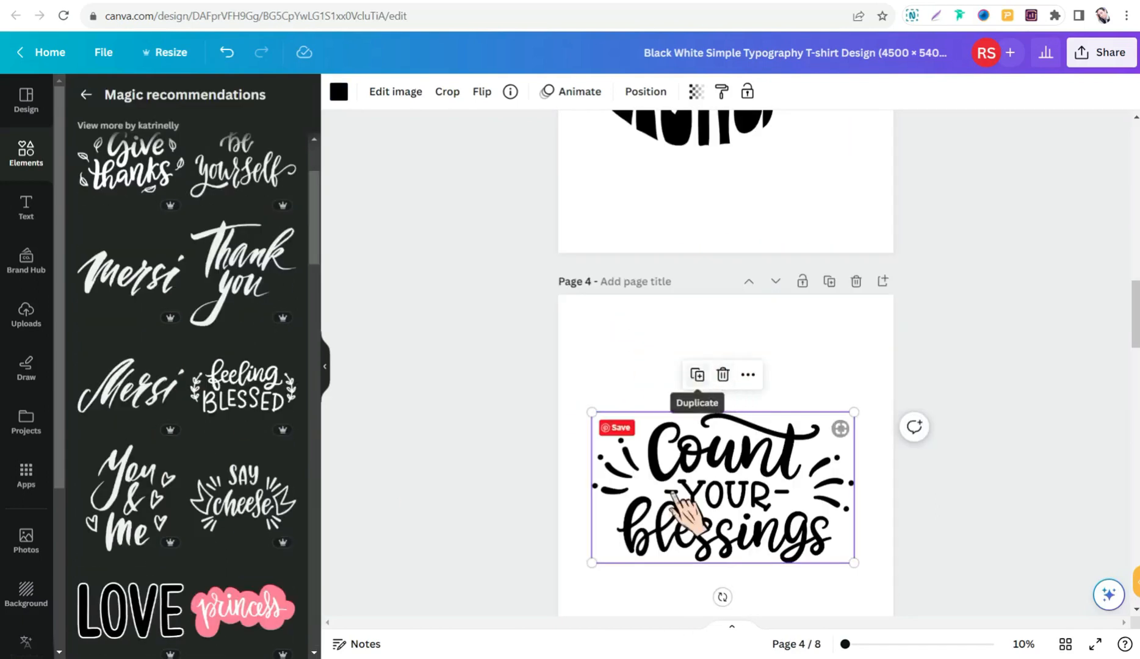
- Leave the Magic Recommendations and search the graphics for "HOLOGRAPHIC LETTERS"
click(86, 95)
double_click(176, 101)
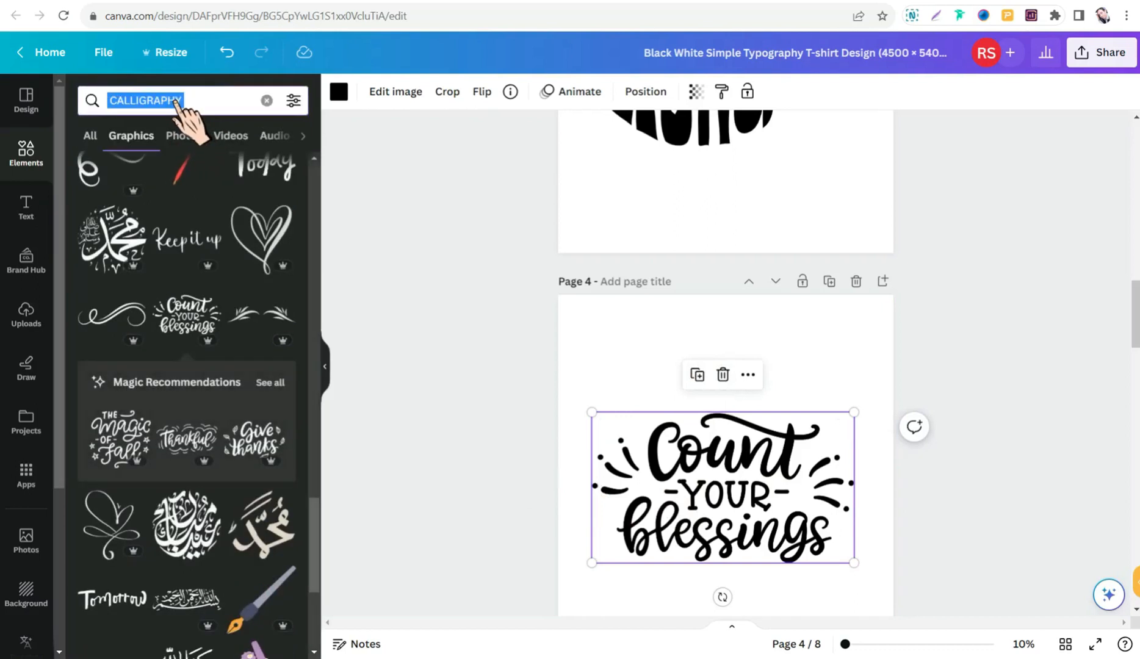
text(HOLOGRAPHIC)
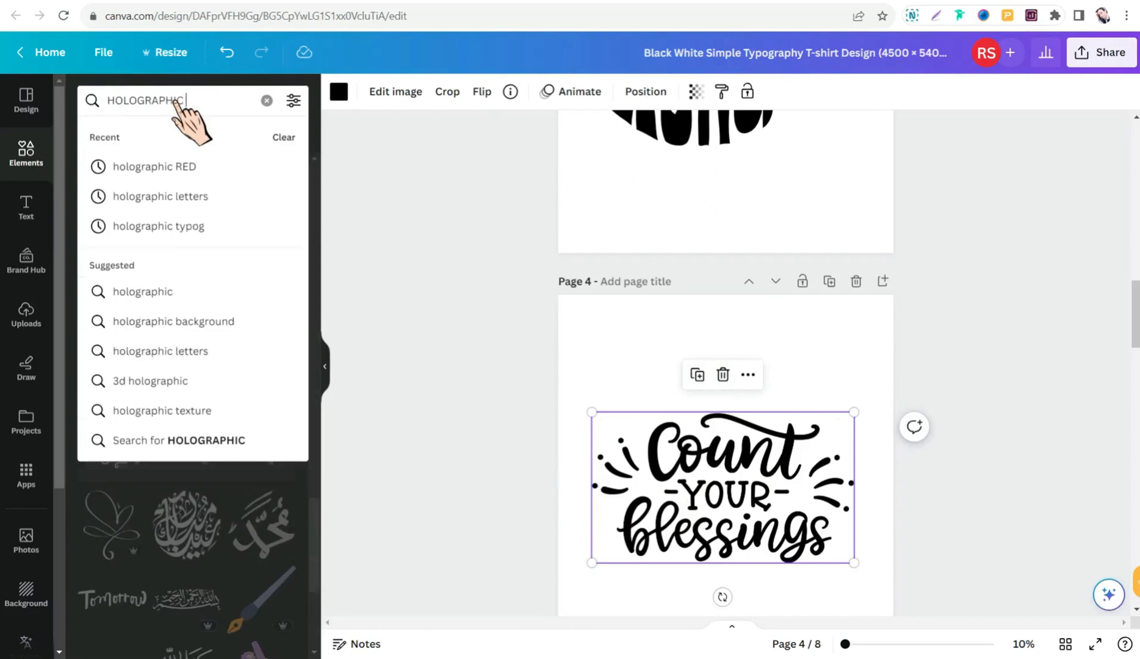
text( LETTERS)
key(Return)
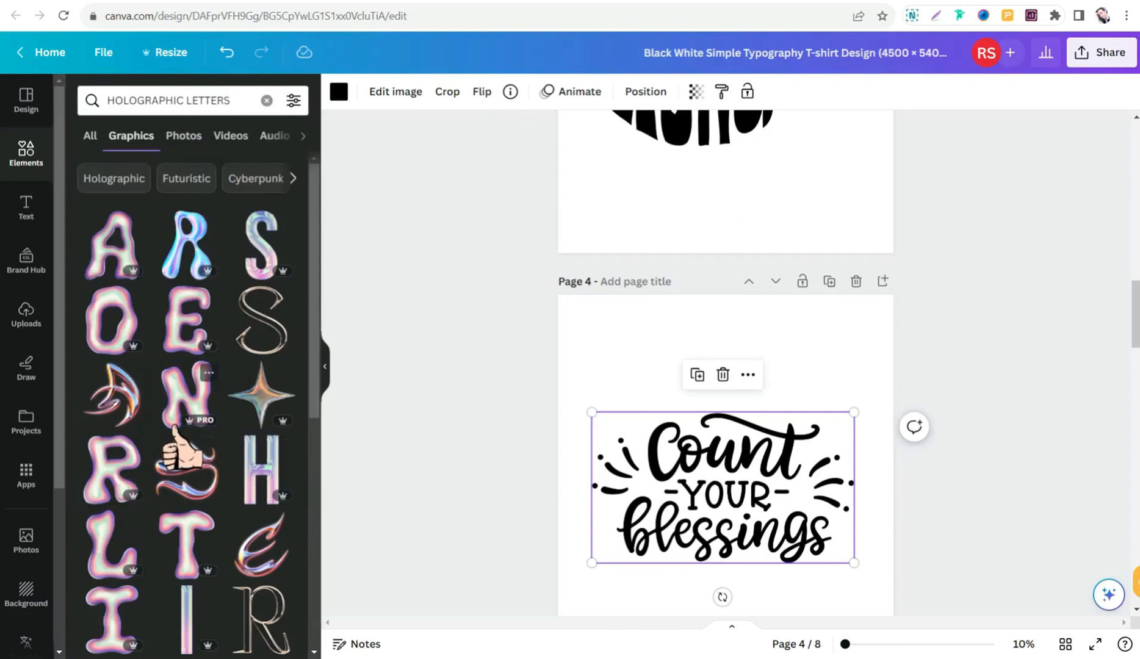
- Look through the holographic letter graphics and clear the elements search term
scroll(177, 440, down, 2)
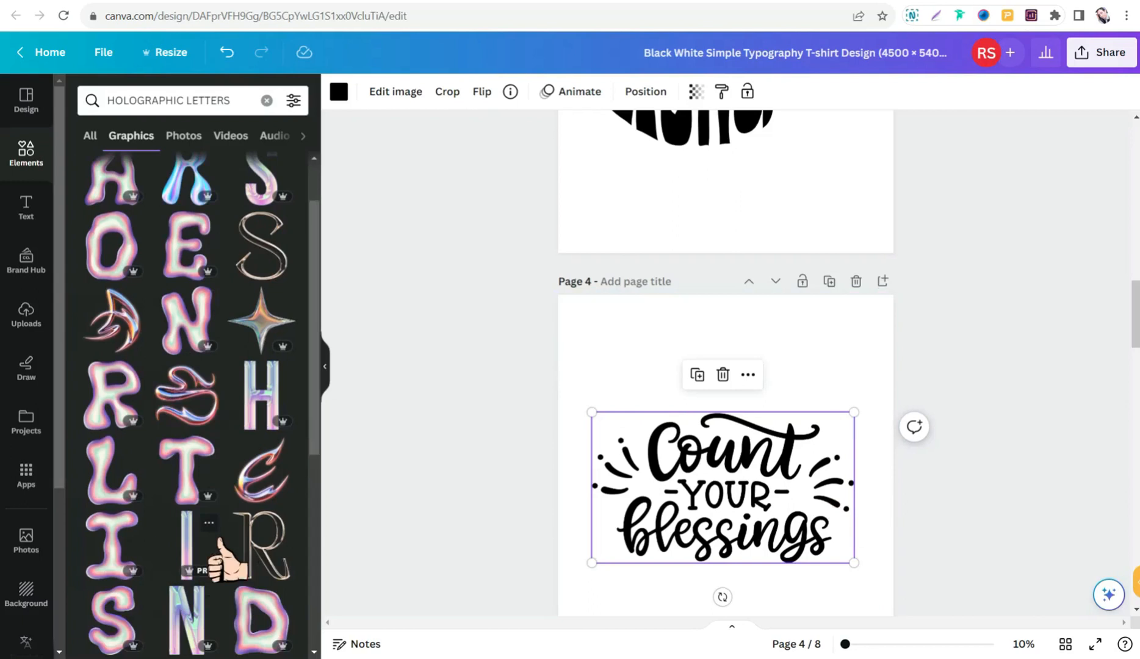
scroll(238, 458, down, 5)
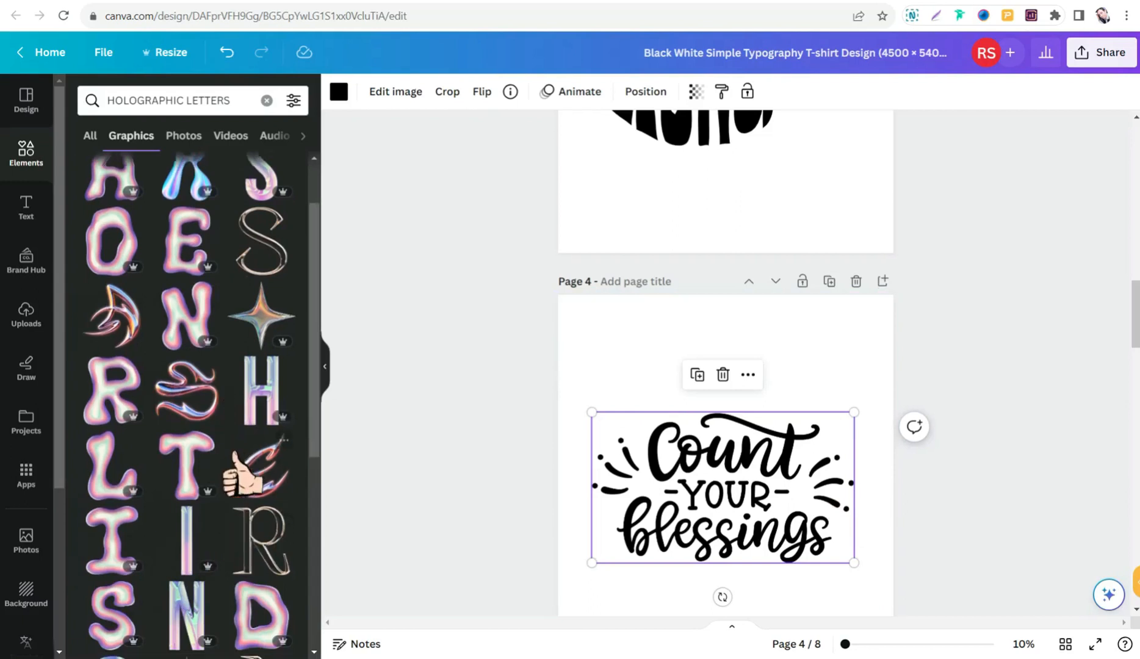
scroll(183, 567, down, 10)
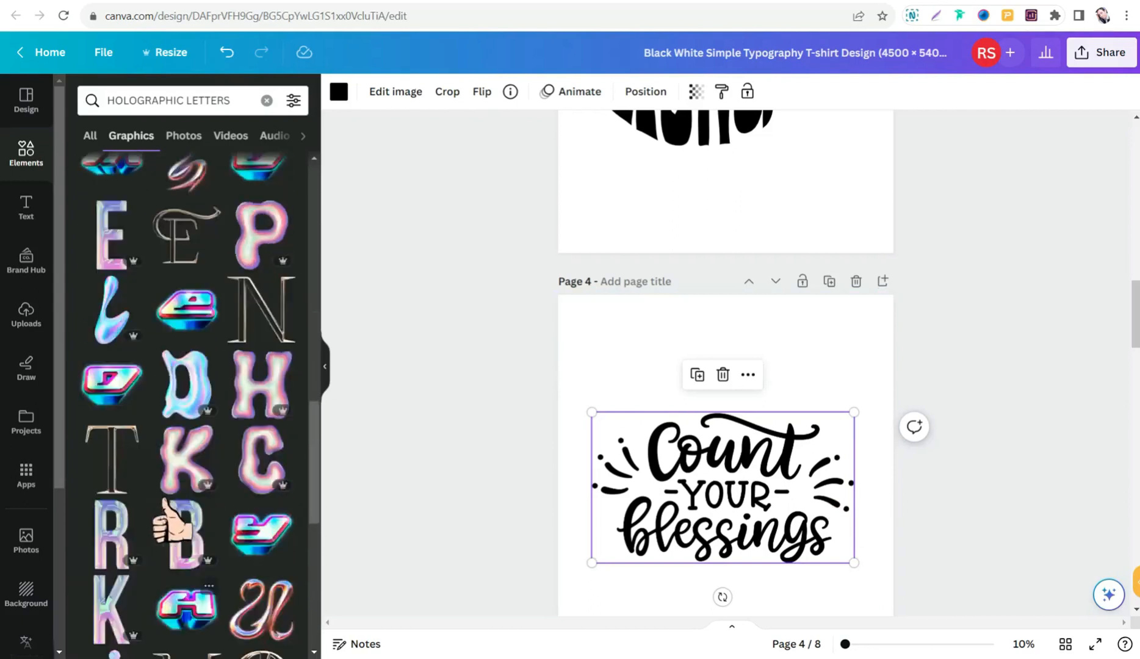
triple_click(188, 104)
key(BackSpace)
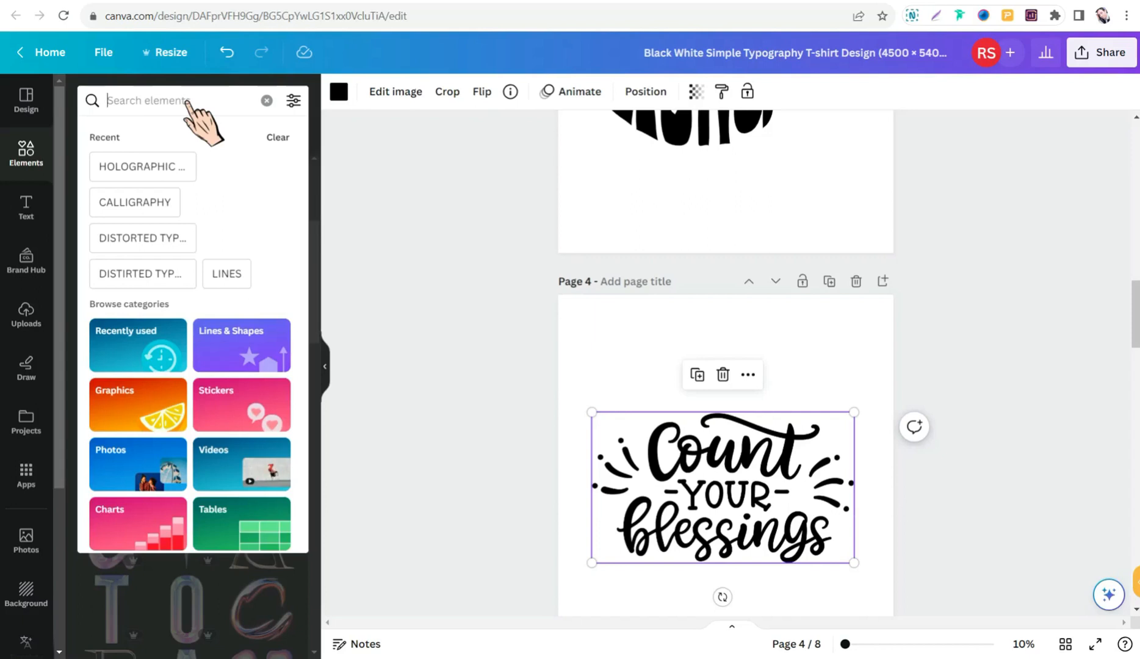
- Search the graphics for "QUOTES" and look through them for lettered phrases suited to a T-shirt
text(QUOTES)
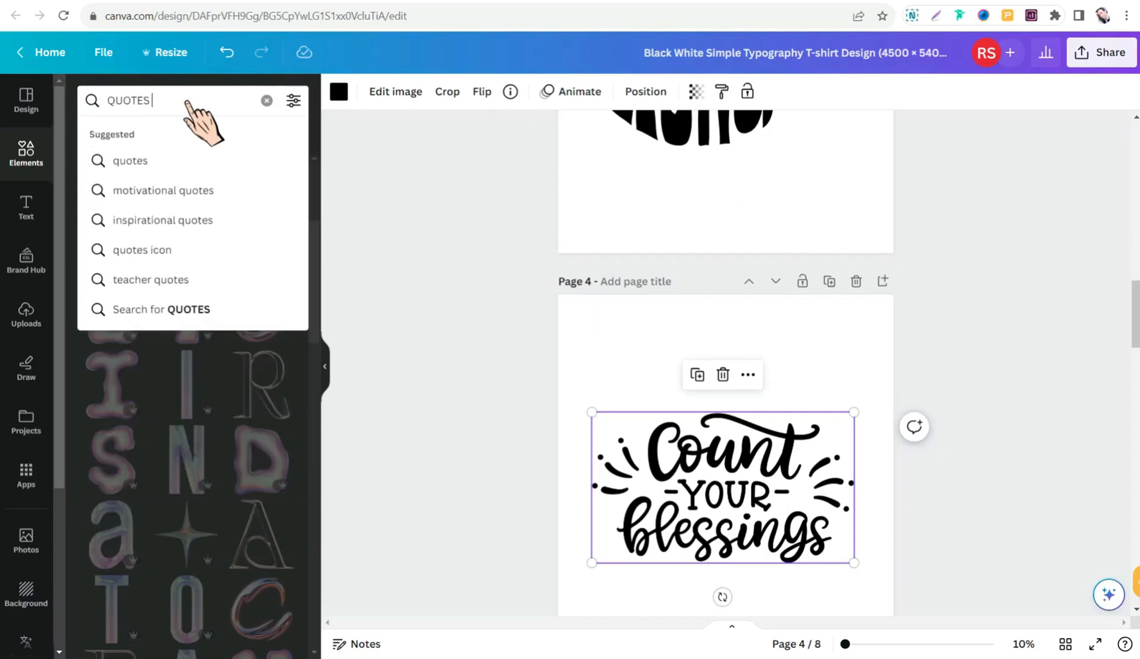
key(Return)
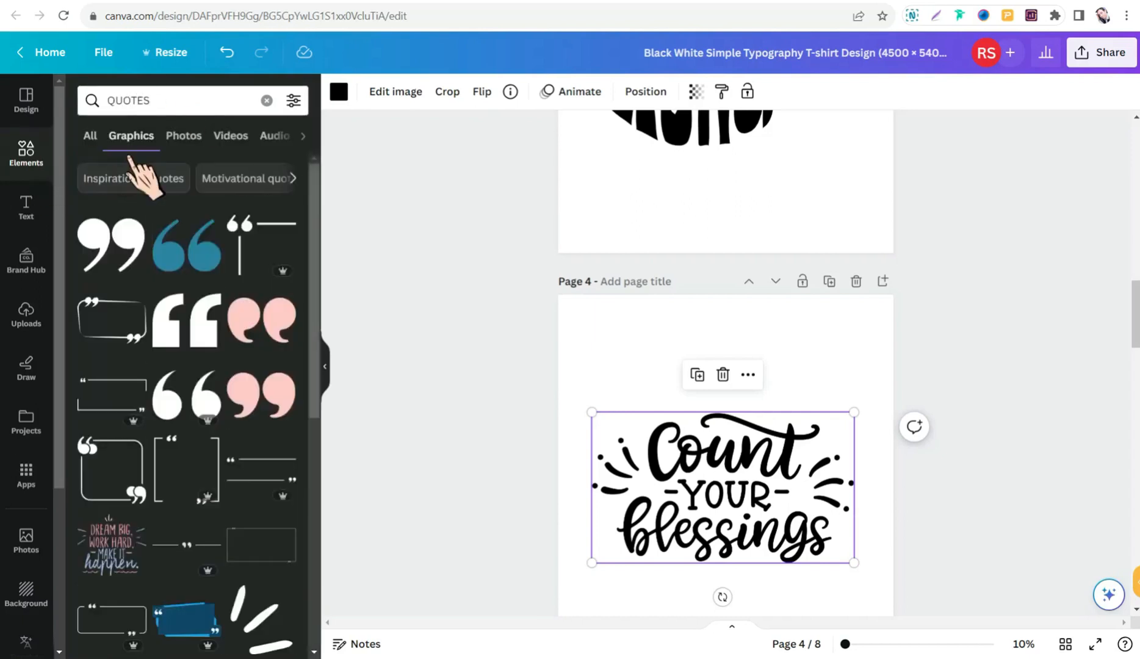
scroll(150, 232, down, 5)
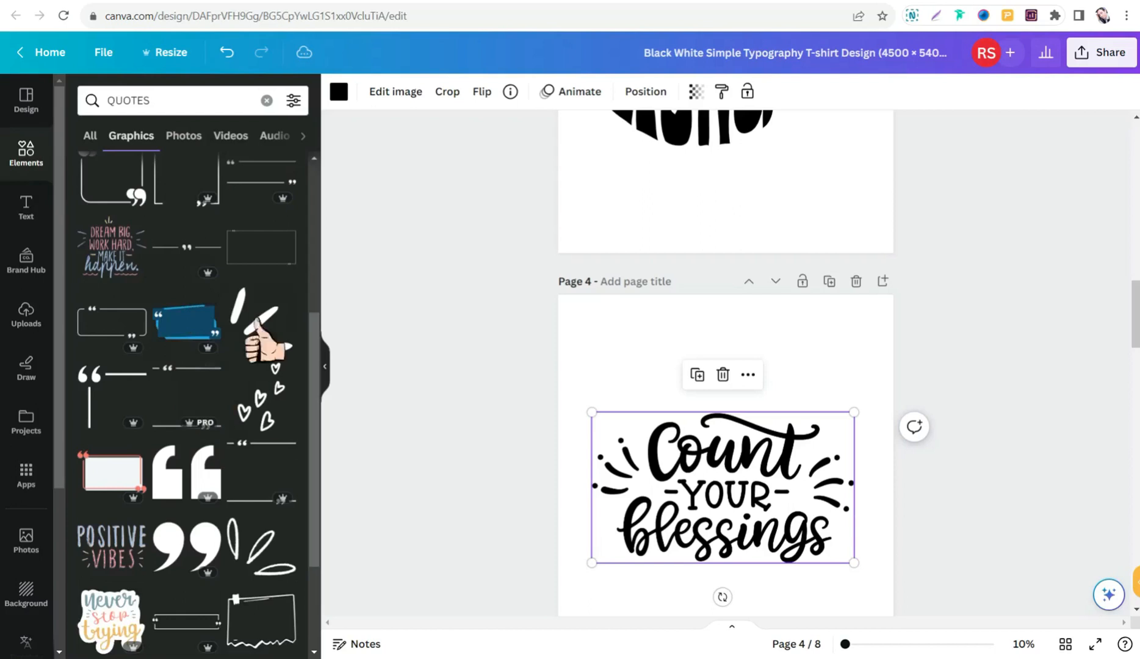
scroll(149, 464, down, 3)
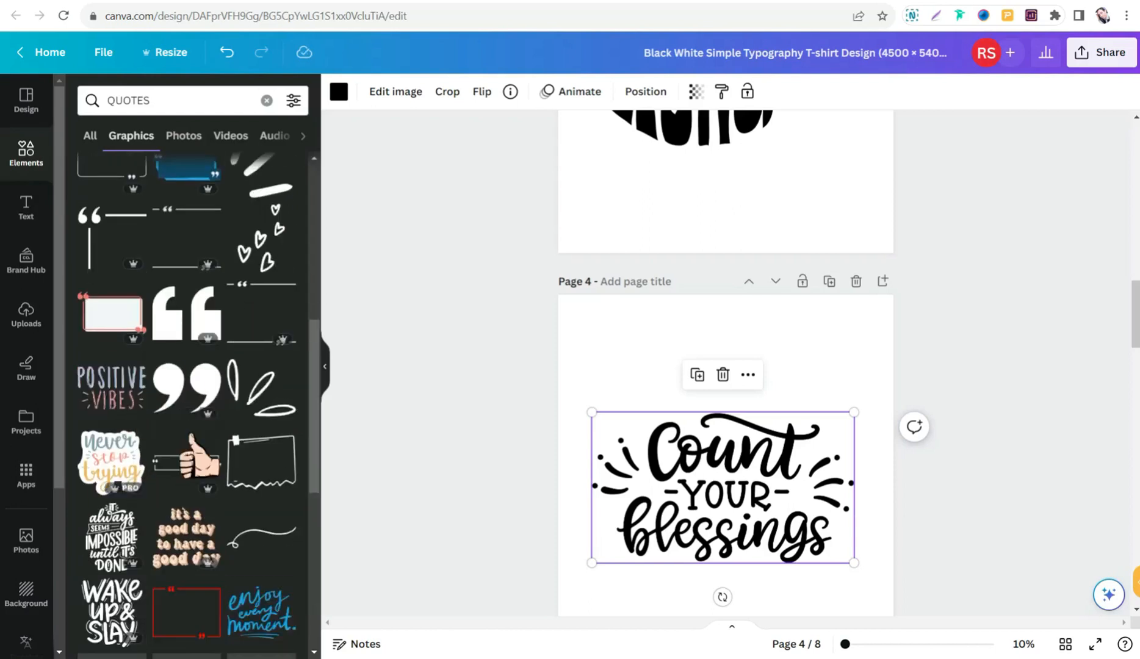
scroll(133, 491, down, 5)
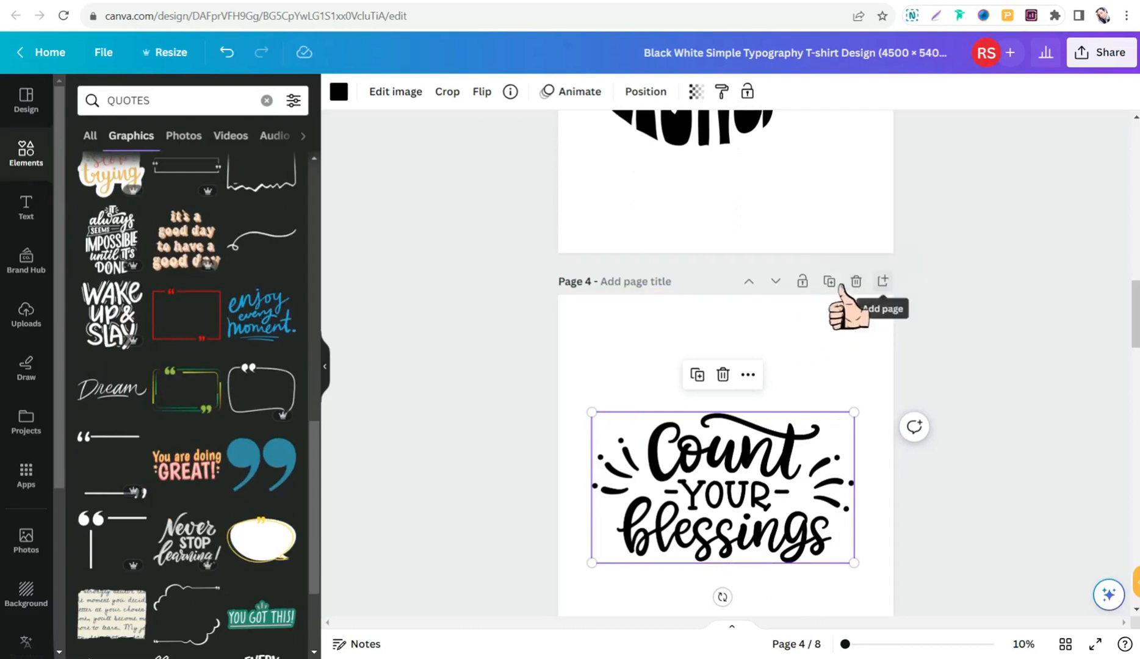
- Add a blank page after page 4 and place the "Let your light Shine" quote graphic on it
click(882, 282)
scroll(131, 403, down, 3)
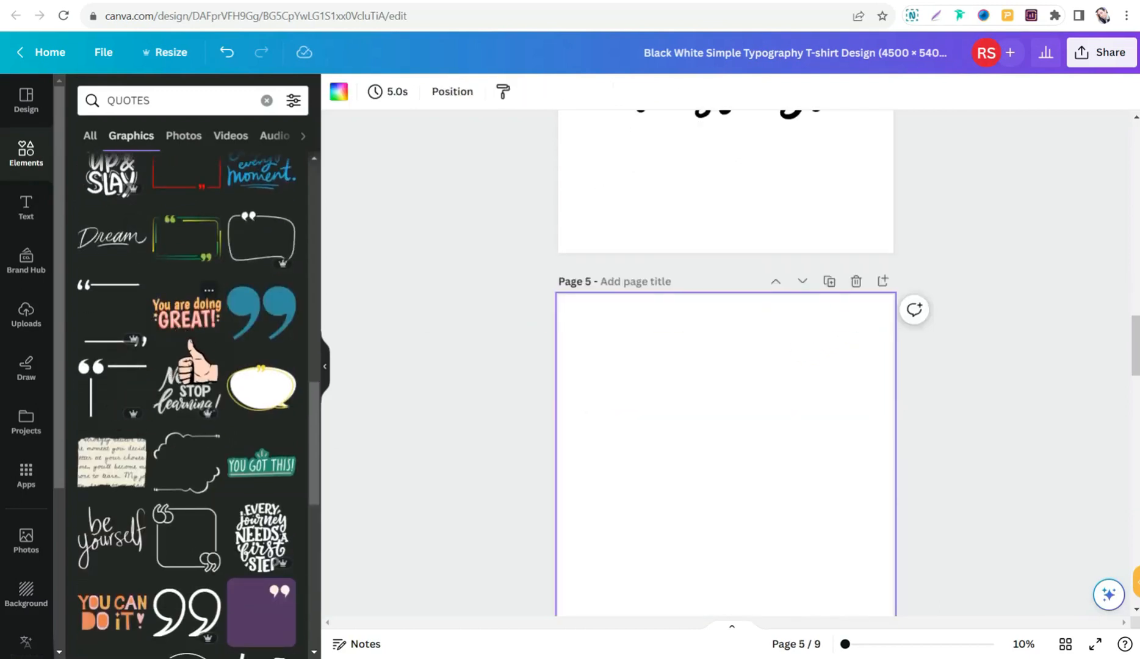
scroll(147, 513, down, 3)
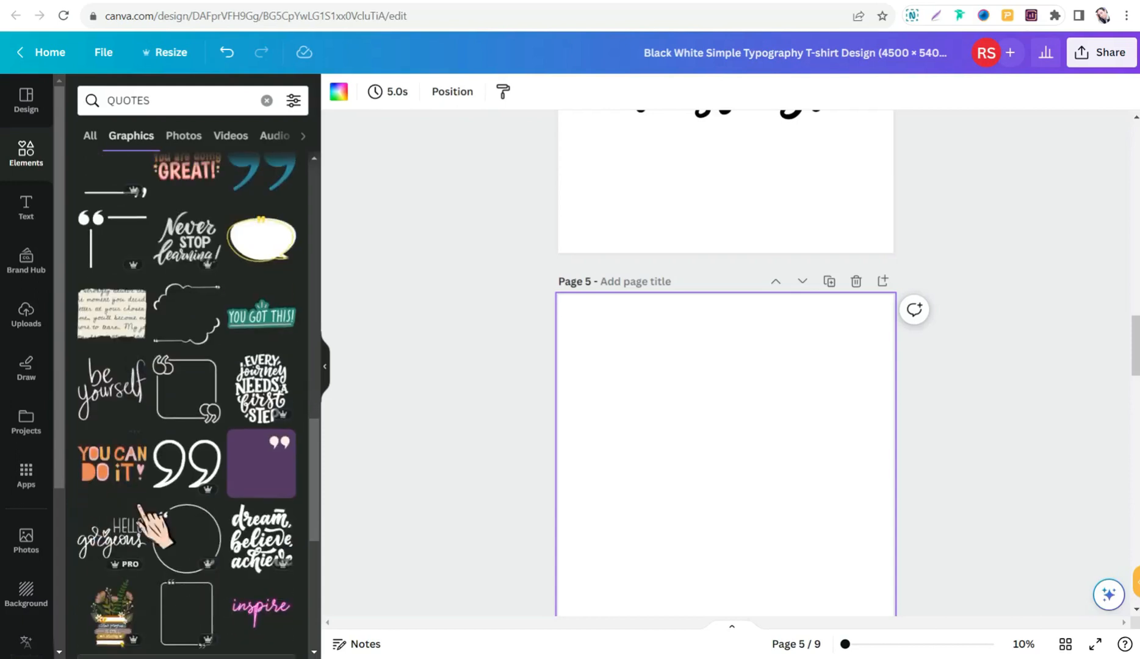
scroll(186, 397, down, 3)
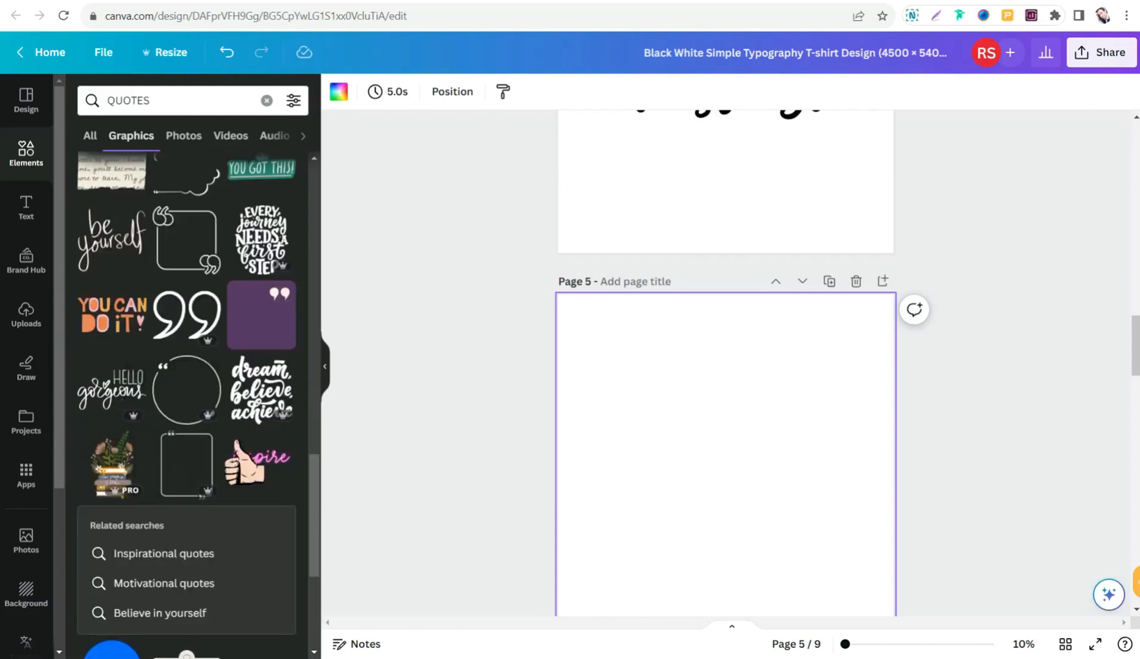
scroll(126, 431, down, 8)
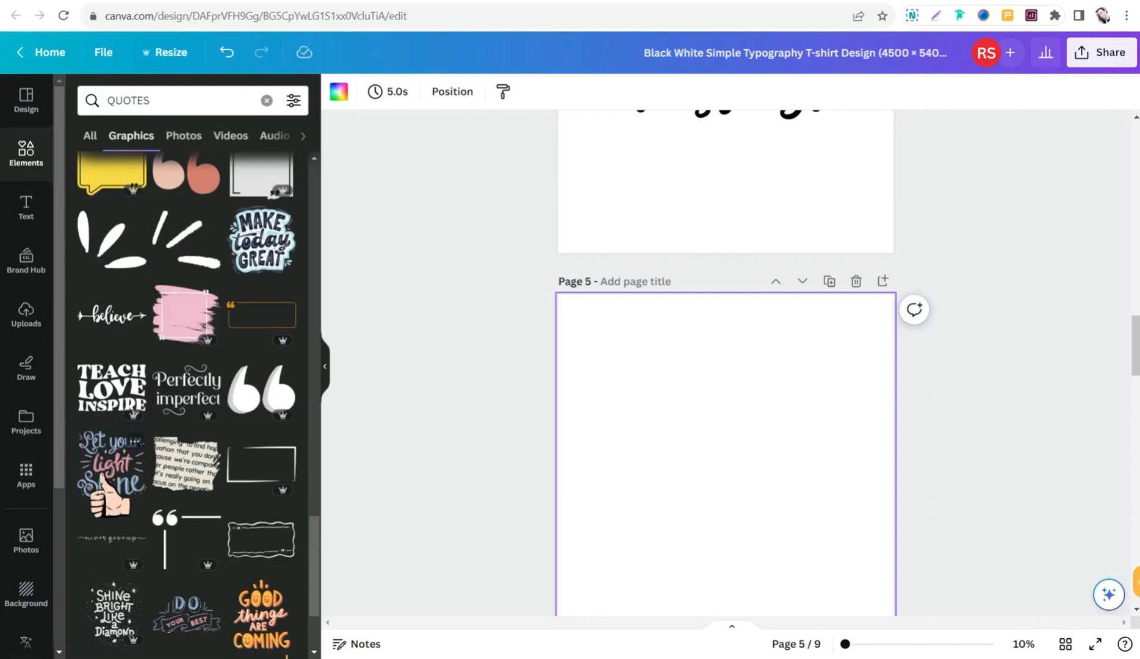
click(103, 482)
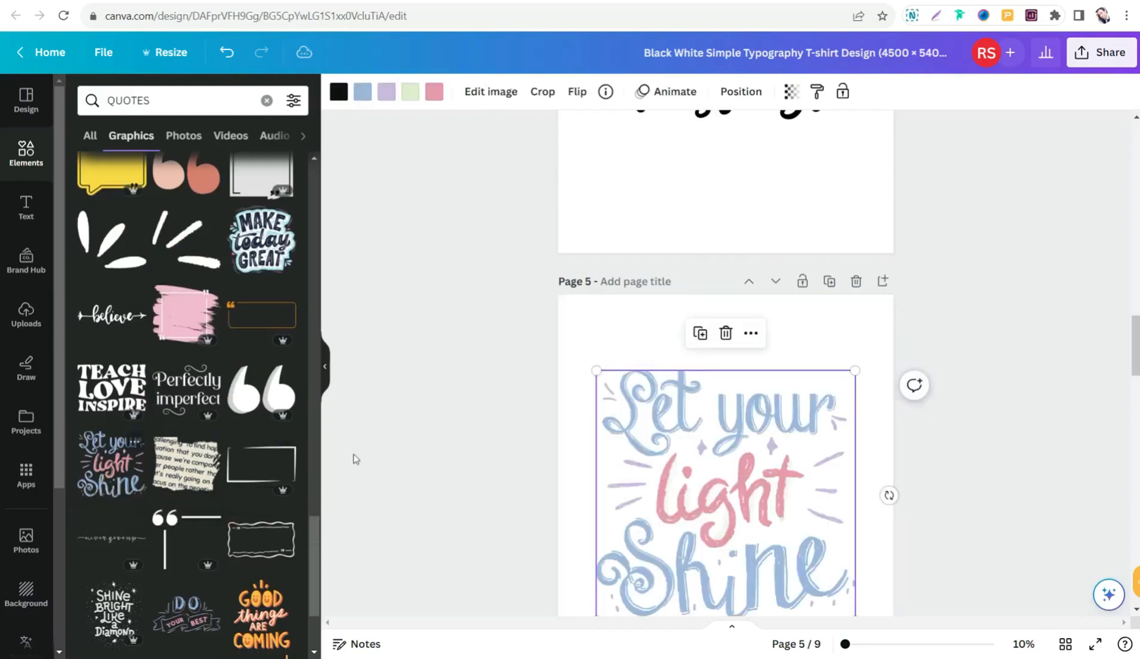
scroll(718, 427, down, 2)
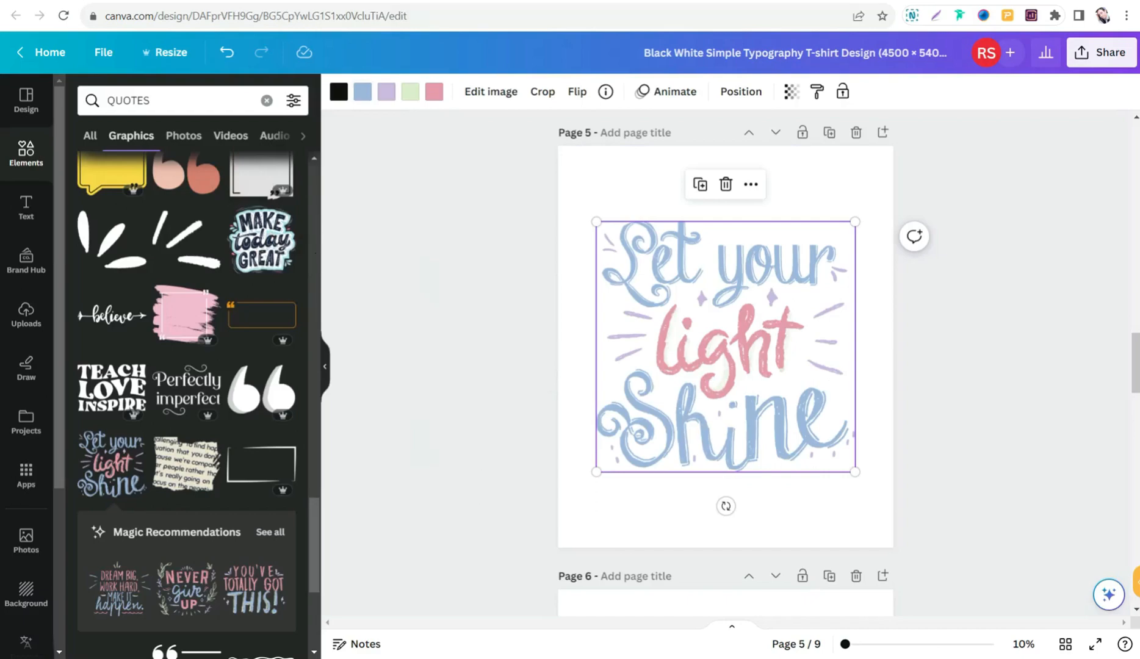
- Switch to the Color Hunt website in a new browser tab and look over its newest palettes
key(ctrl+Tab)
click(381, 15)
text(COLO)
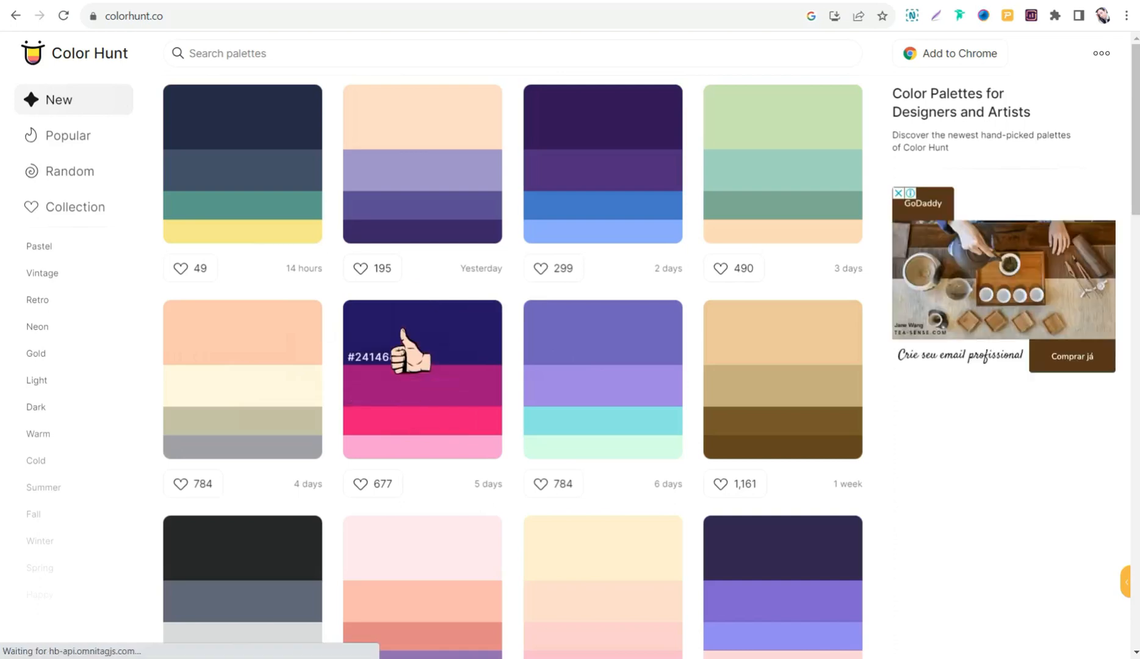
scroll(402, 342, down, 4)
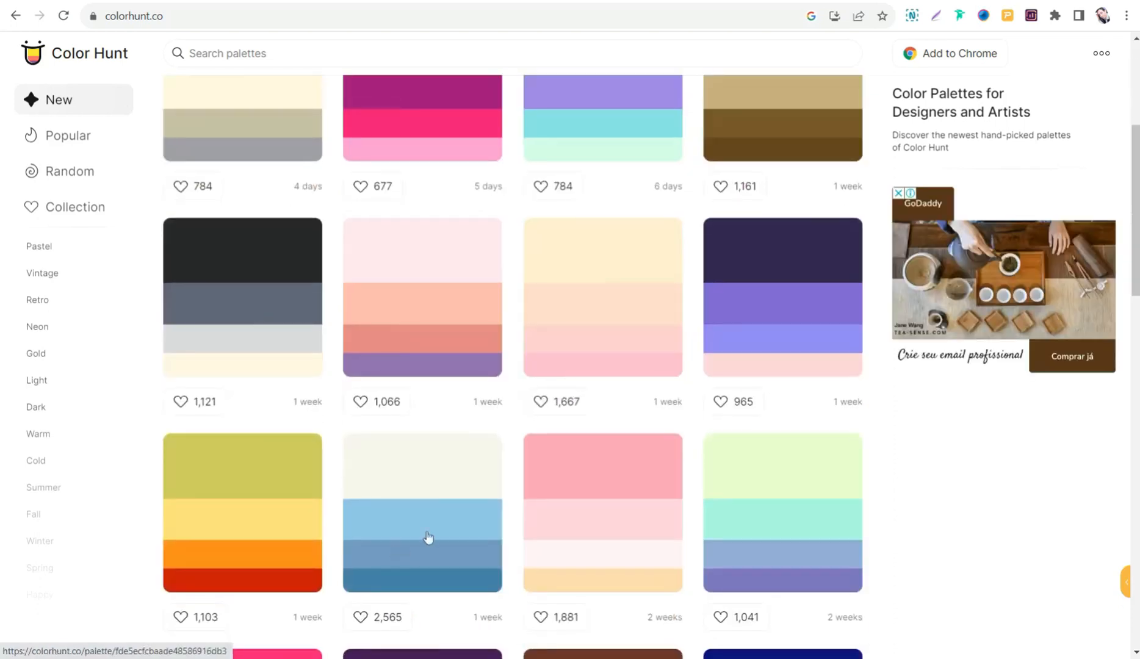
scroll(333, 427, up, 4)
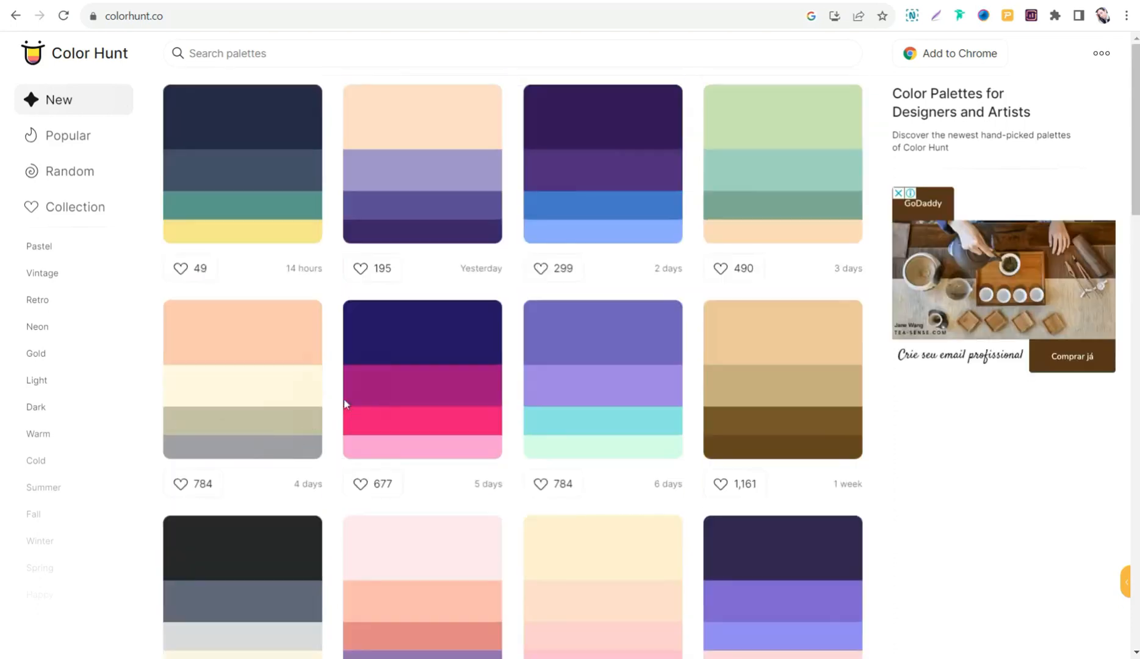
- Filter the palettes by Navy and download the image of the palette #241468, #9F0D7F, #EA1179, #F79BD3
click(254, 55)
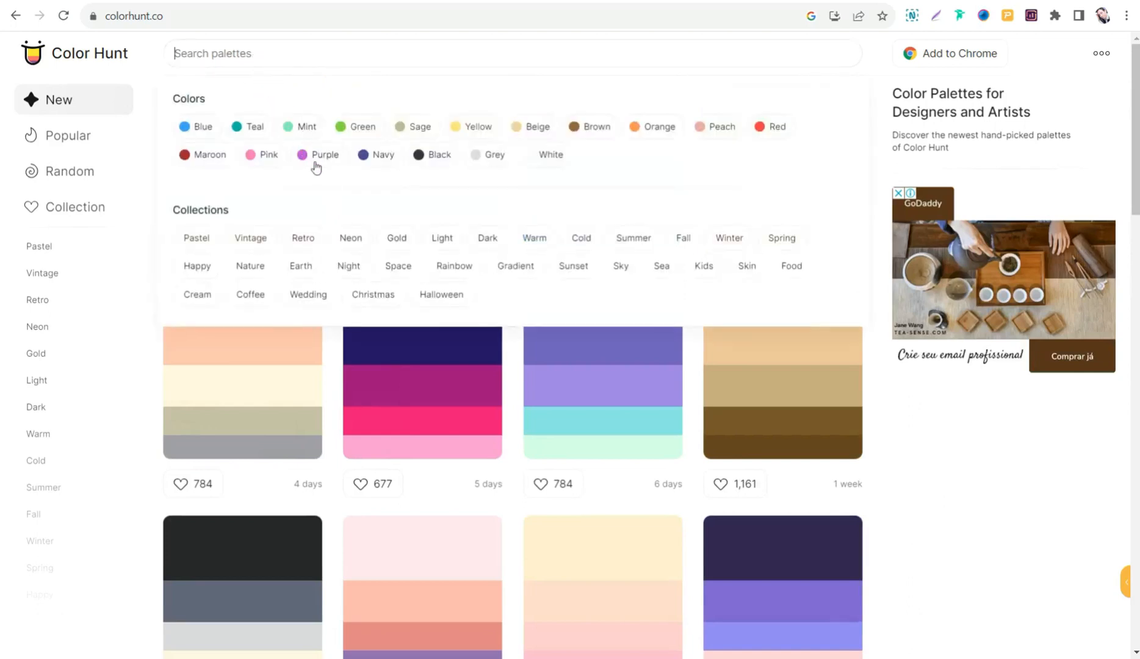
click(380, 156)
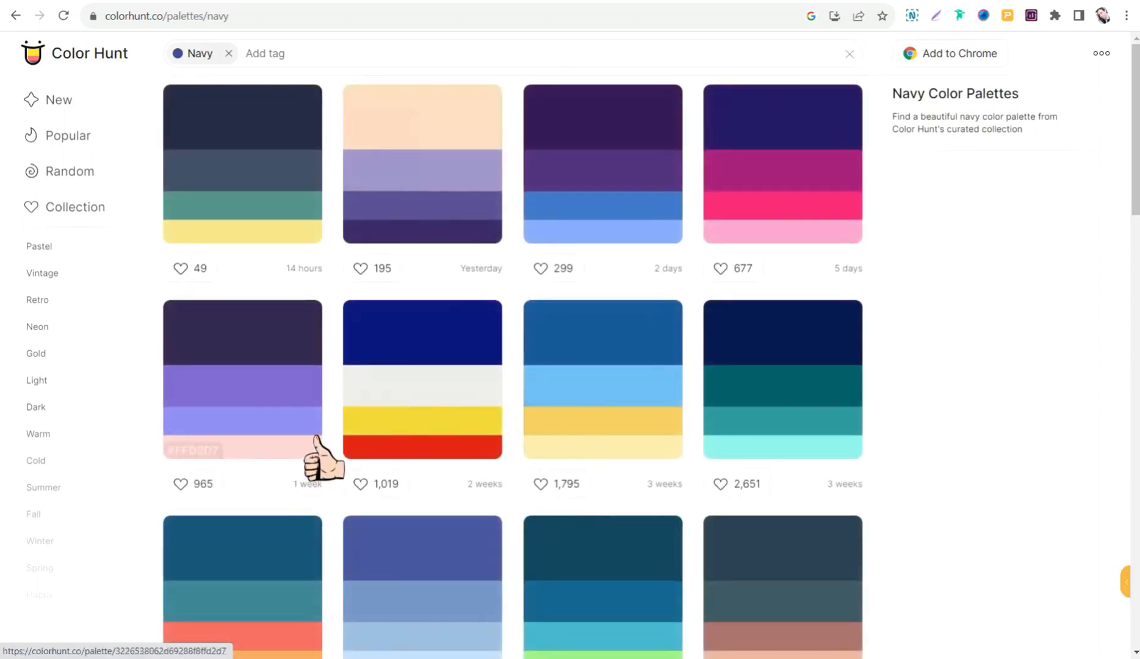
click(790, 180)
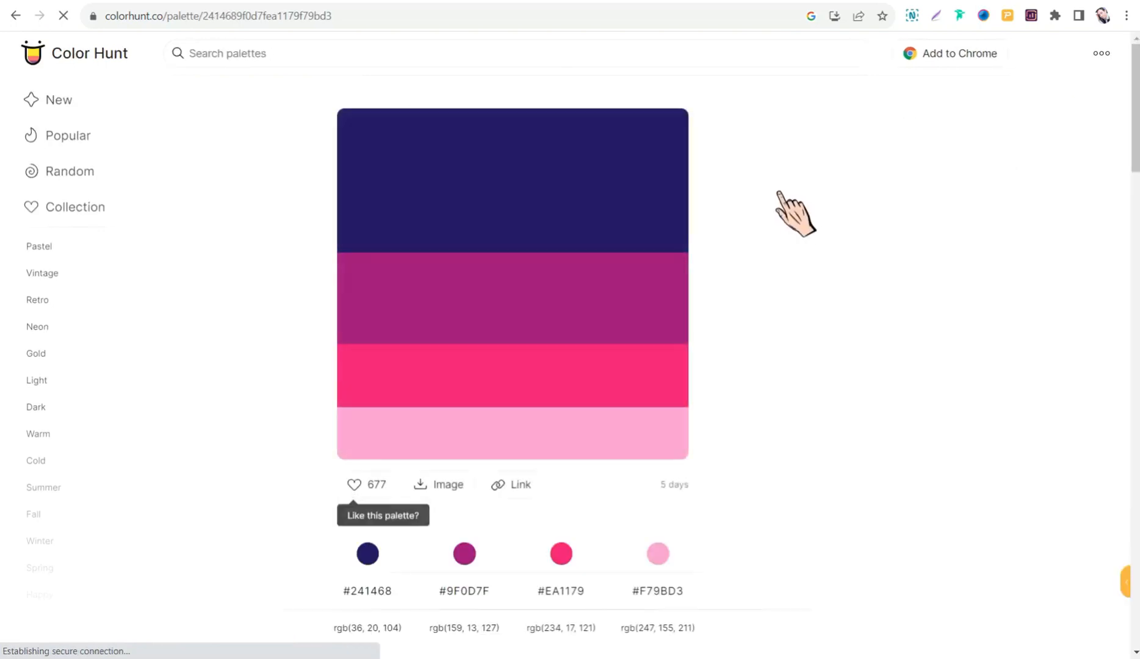
click(436, 488)
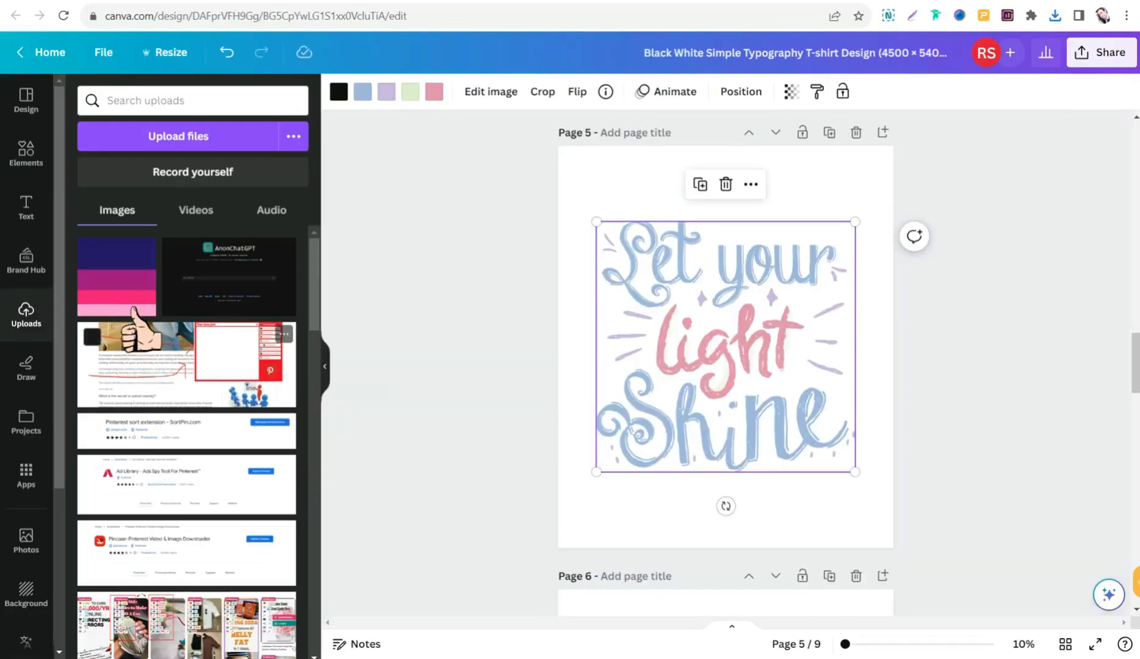
- Back in Canva, place the uploaded palette image on page 5, over the lower-left part of the lettering
click(122, 286)
drag(820, 253, 767, 311)
drag(702, 390, 660, 486)
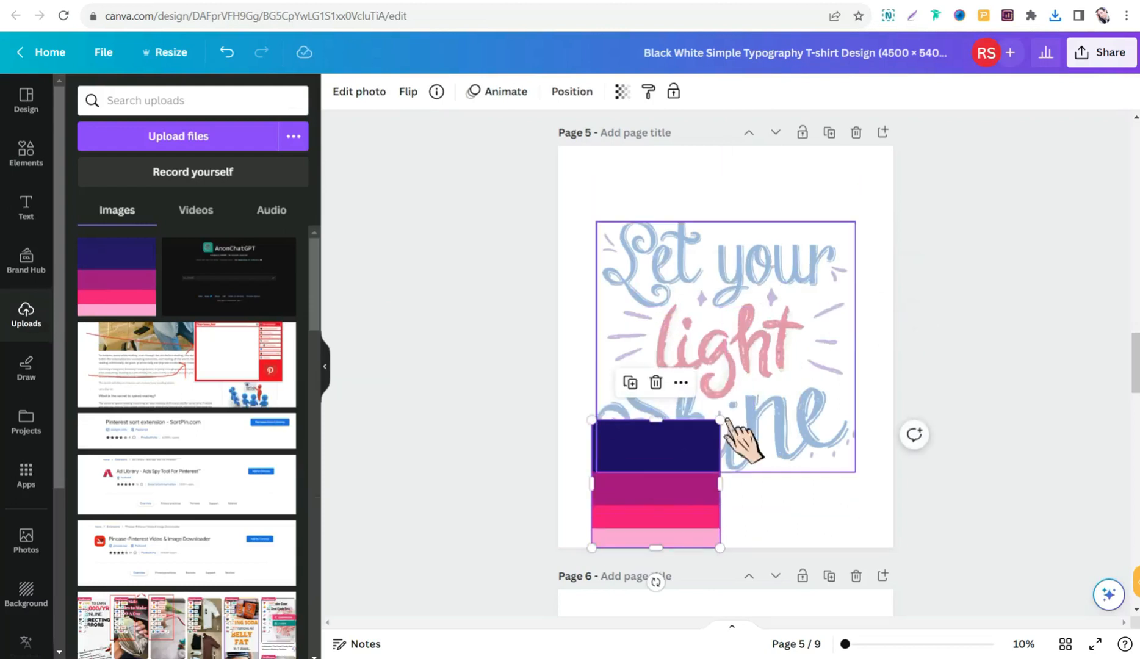
- Apply the palette image's colors to page 5 repeatedly, cycling to the combination with a light pink background and pink lettering
right_click(642, 485)
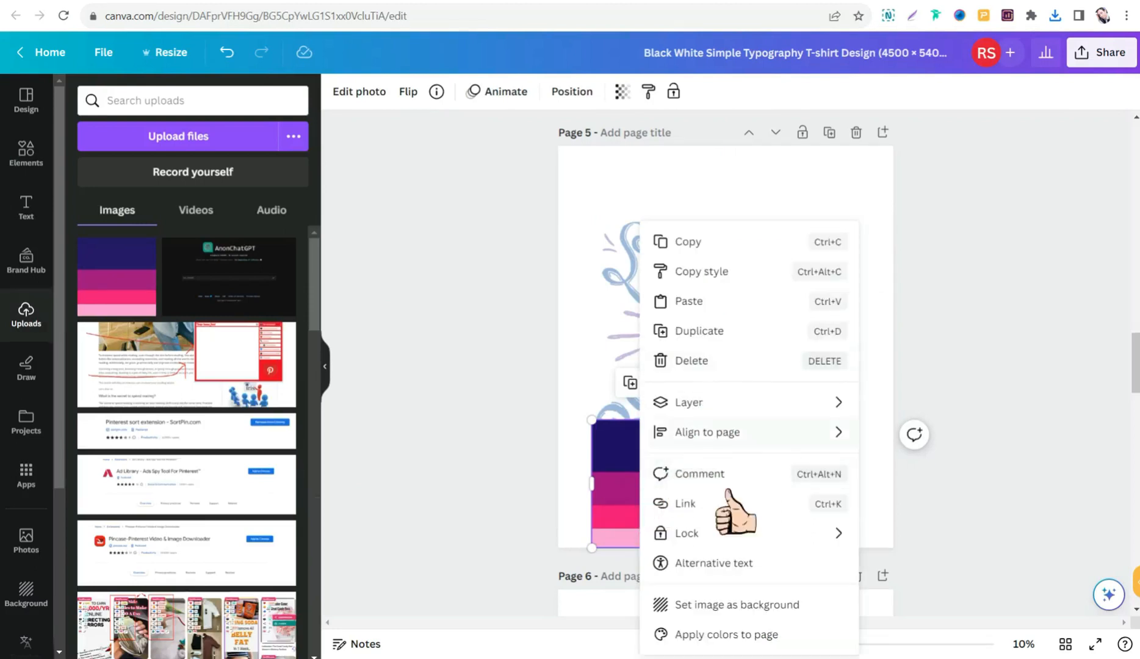
click(716, 635)
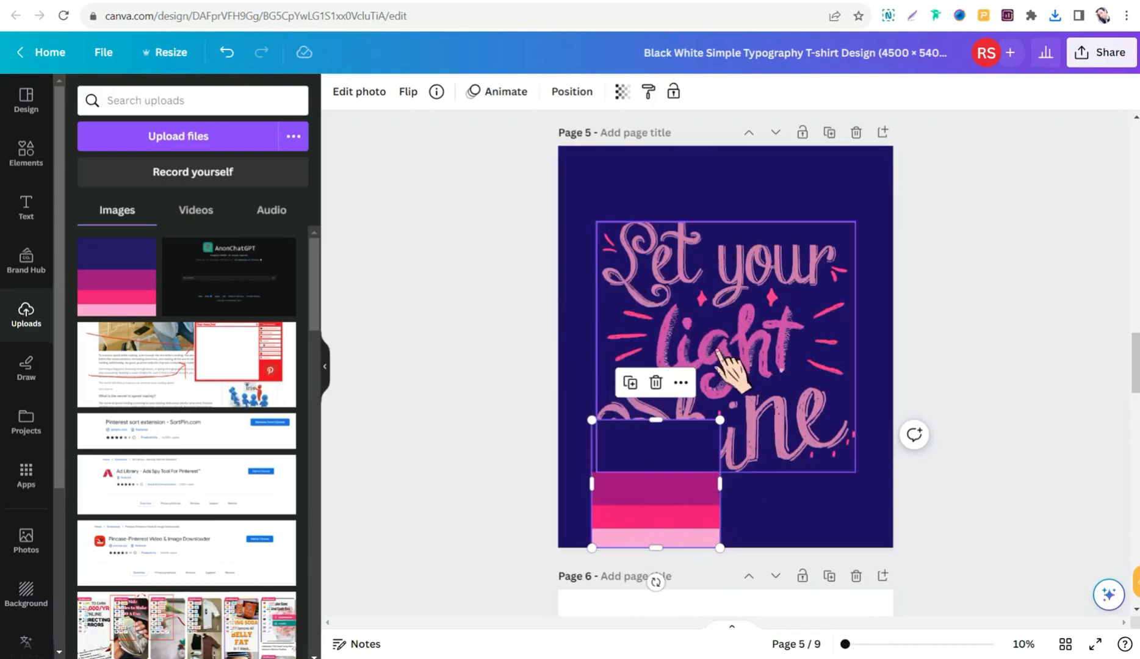
right_click(658, 482)
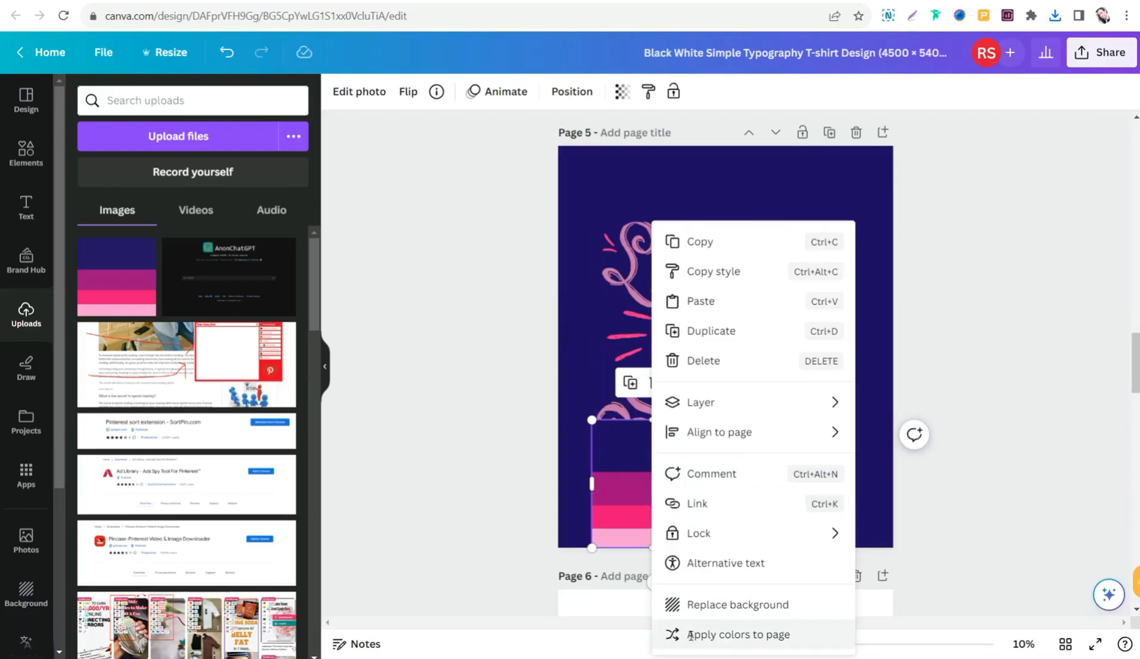
click(692, 637)
right_click(643, 506)
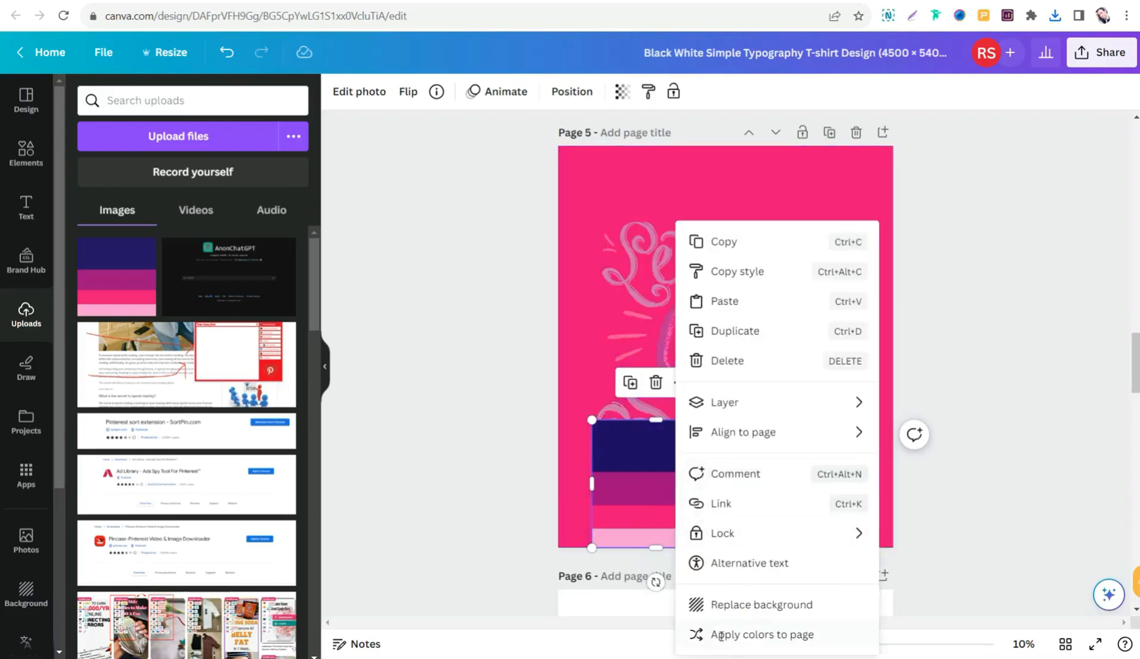
click(722, 637)
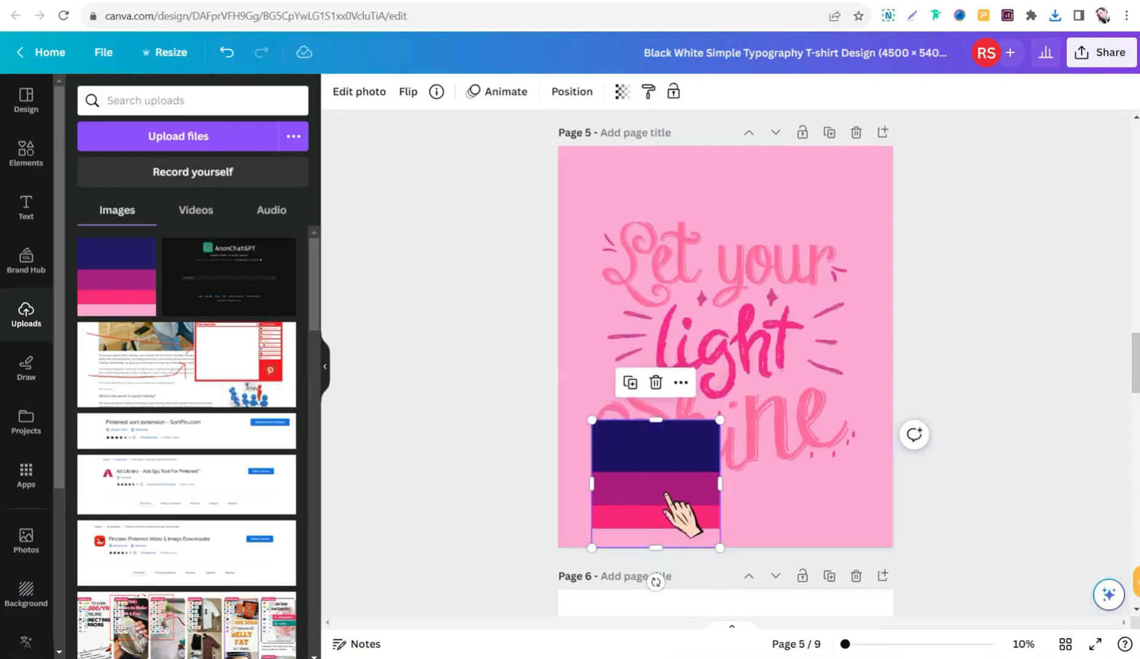
right_click(693, 527)
click(721, 635)
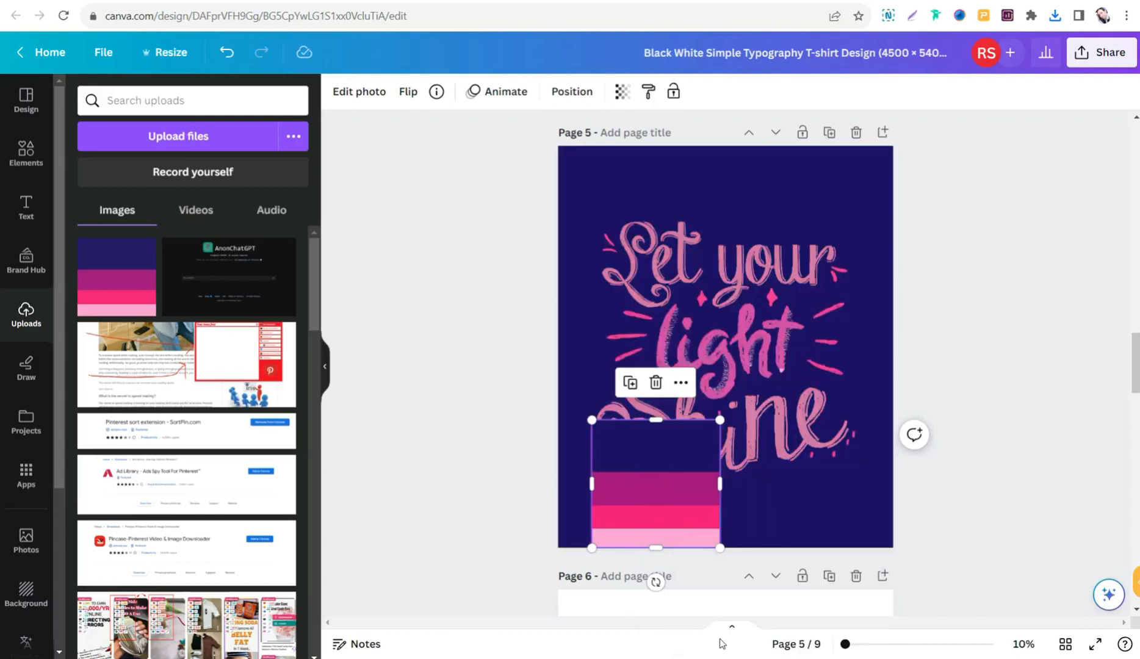
right_click(669, 481)
click(709, 634)
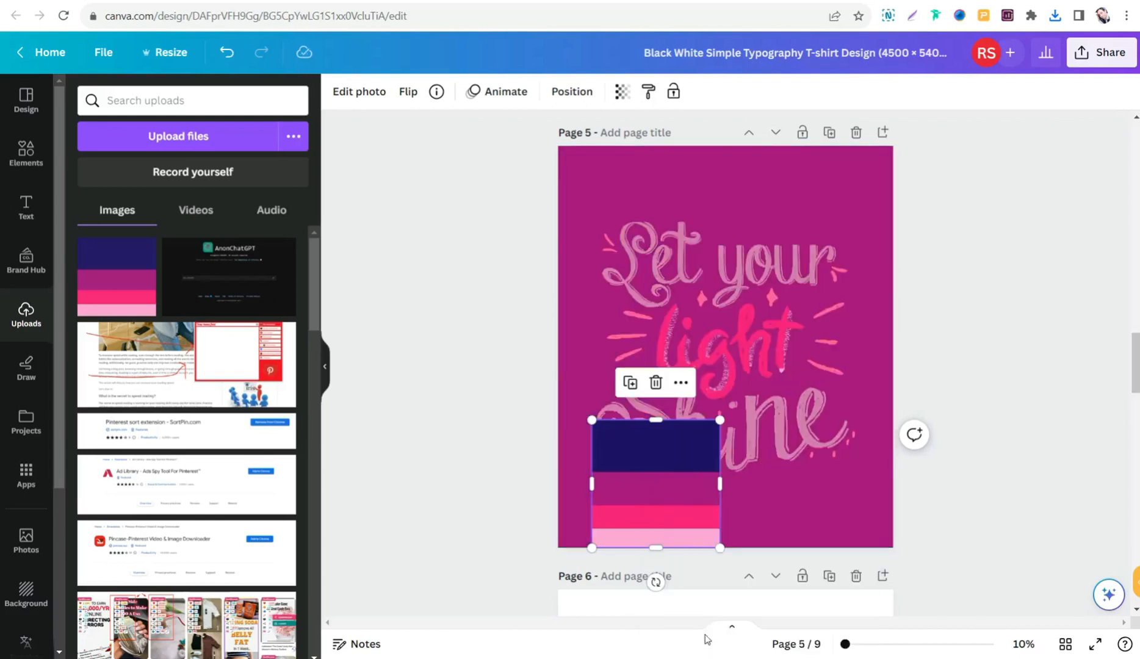
right_click(658, 511)
click(703, 634)
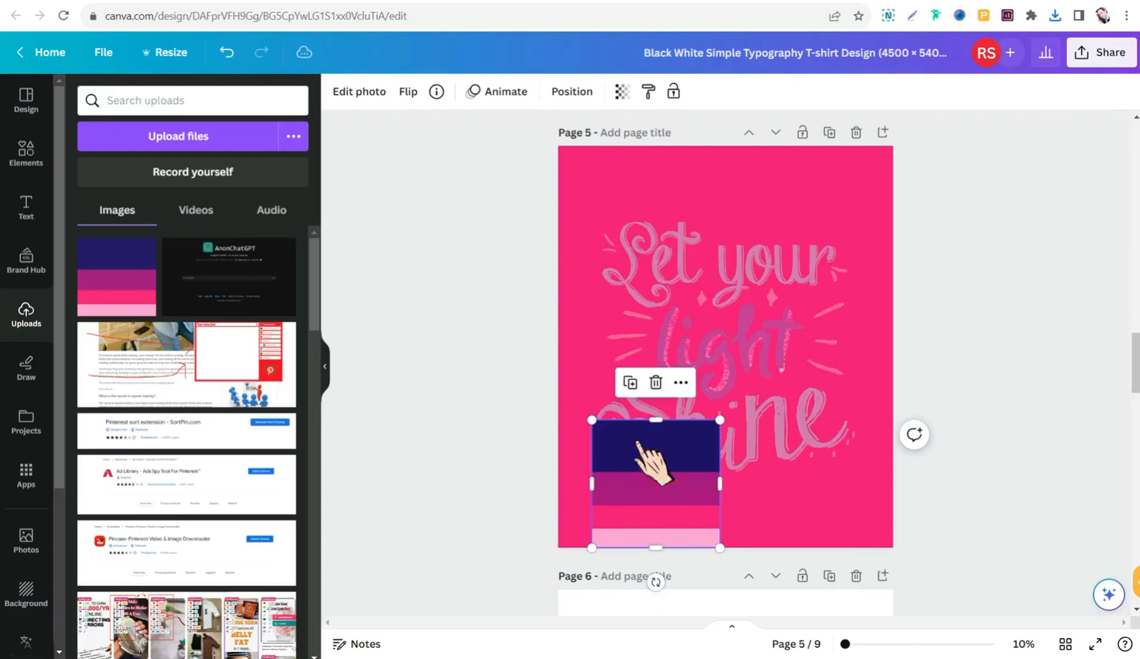
right_click(653, 497)
click(695, 635)
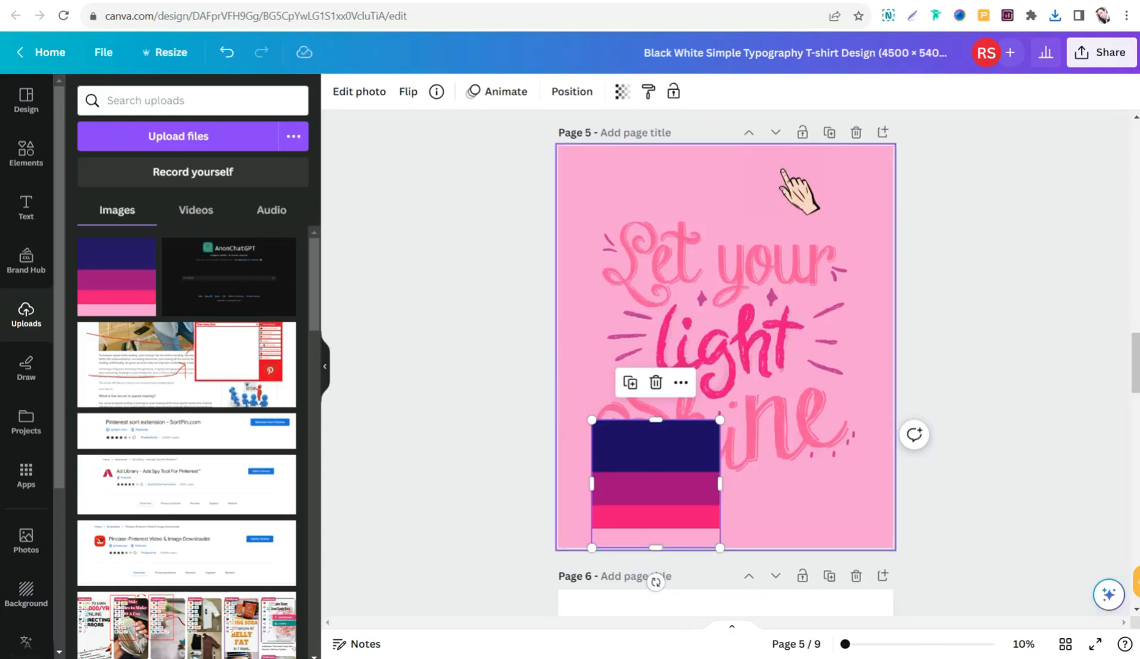
- Remove the light pink background from page 5 and move the recolored lettering up, clear of the palette image
click(767, 178)
key(ctrl+z)
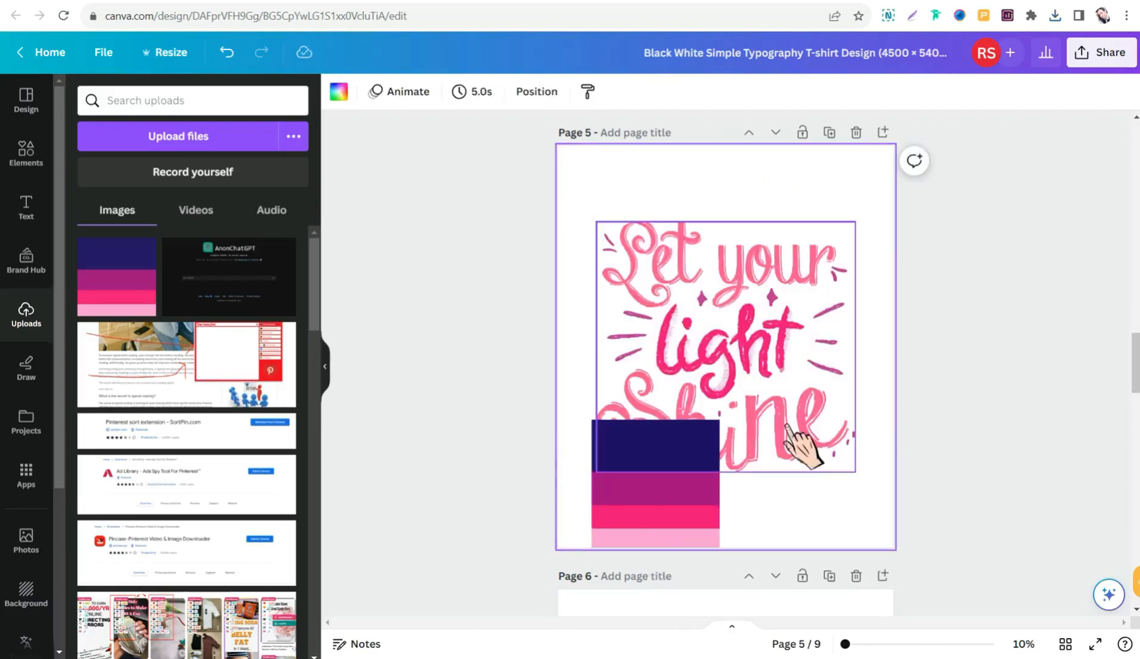
drag(775, 340, 759, 271)
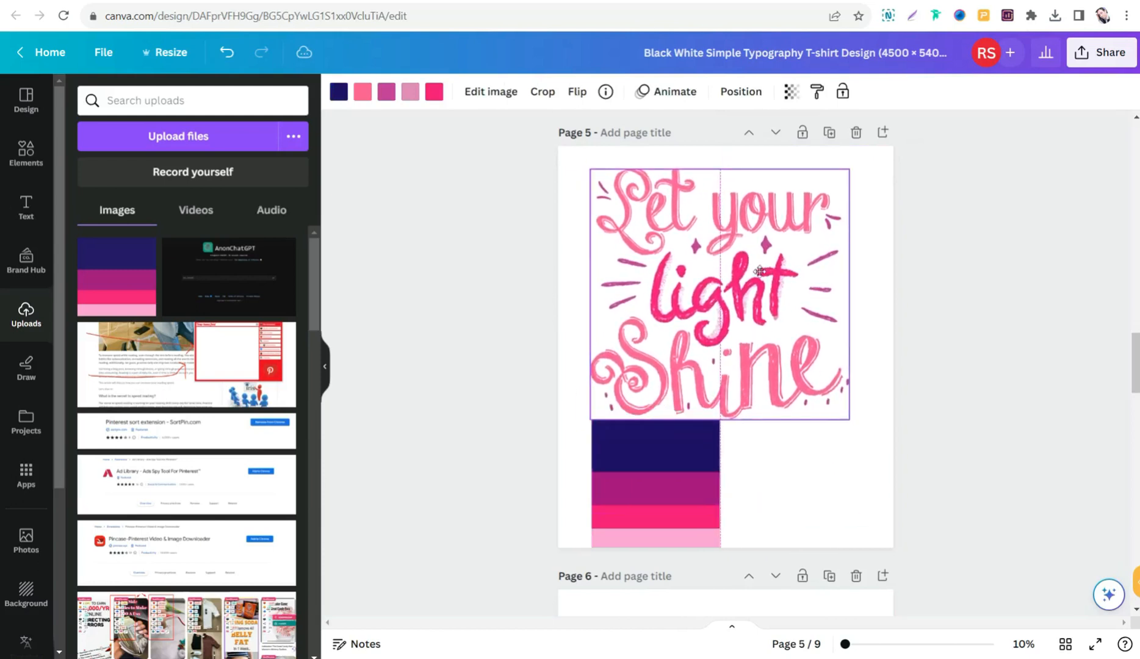
click(665, 488)
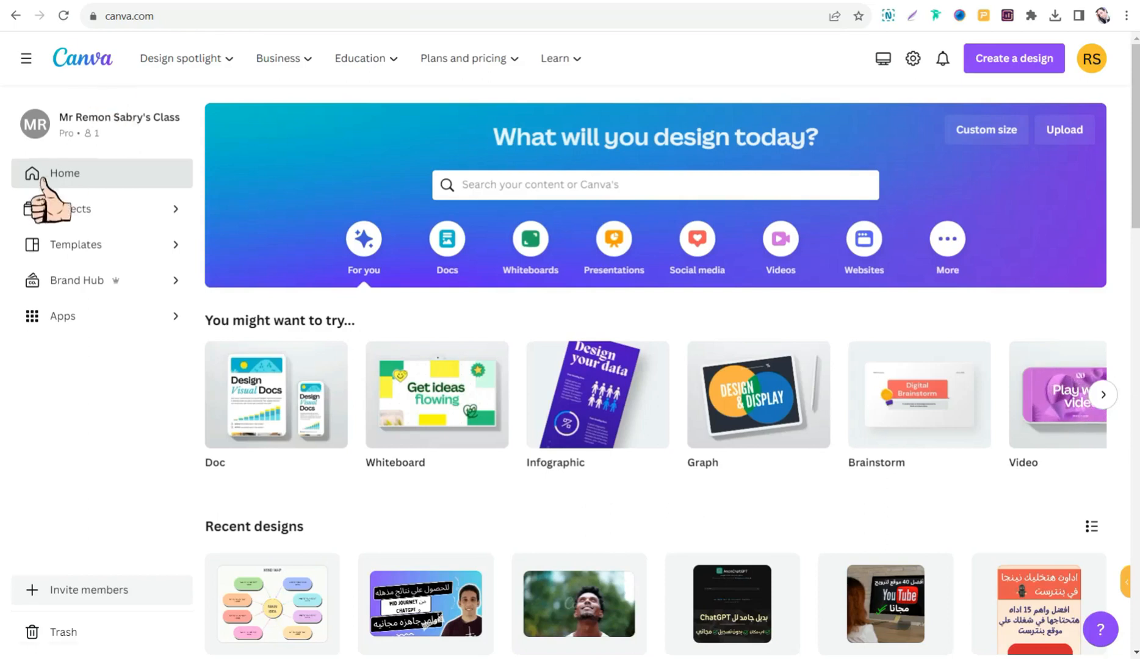
- Search the Canva templates for "t-shirt" from the home page and look through the typography designs
click(500, 185)
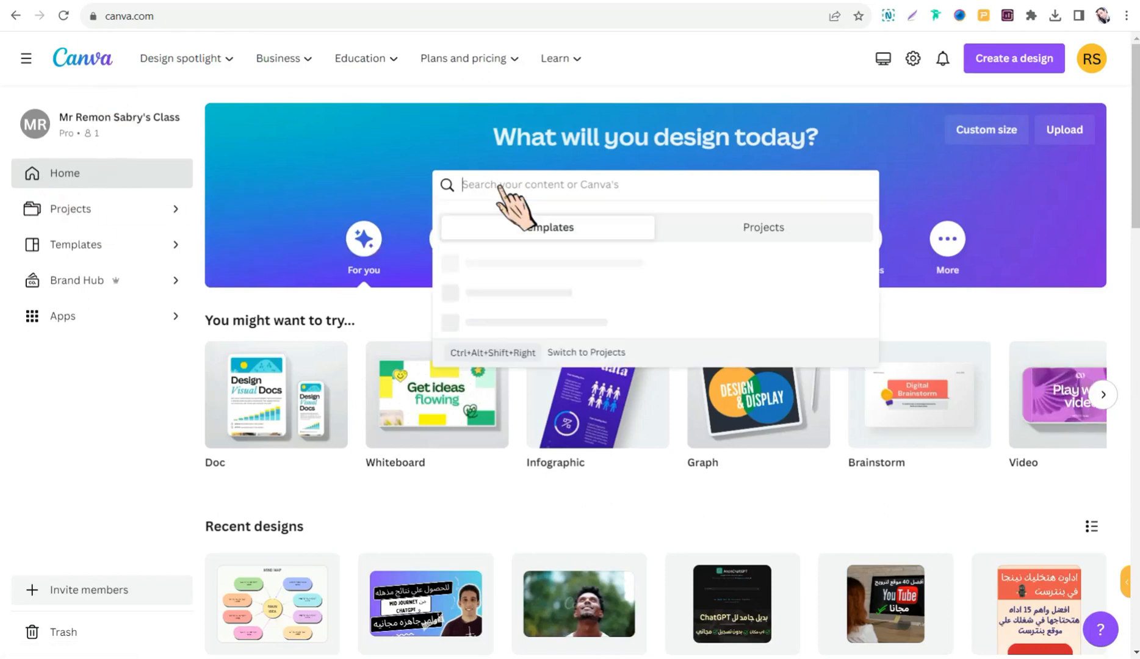
text(t-shirt)
key(Return)
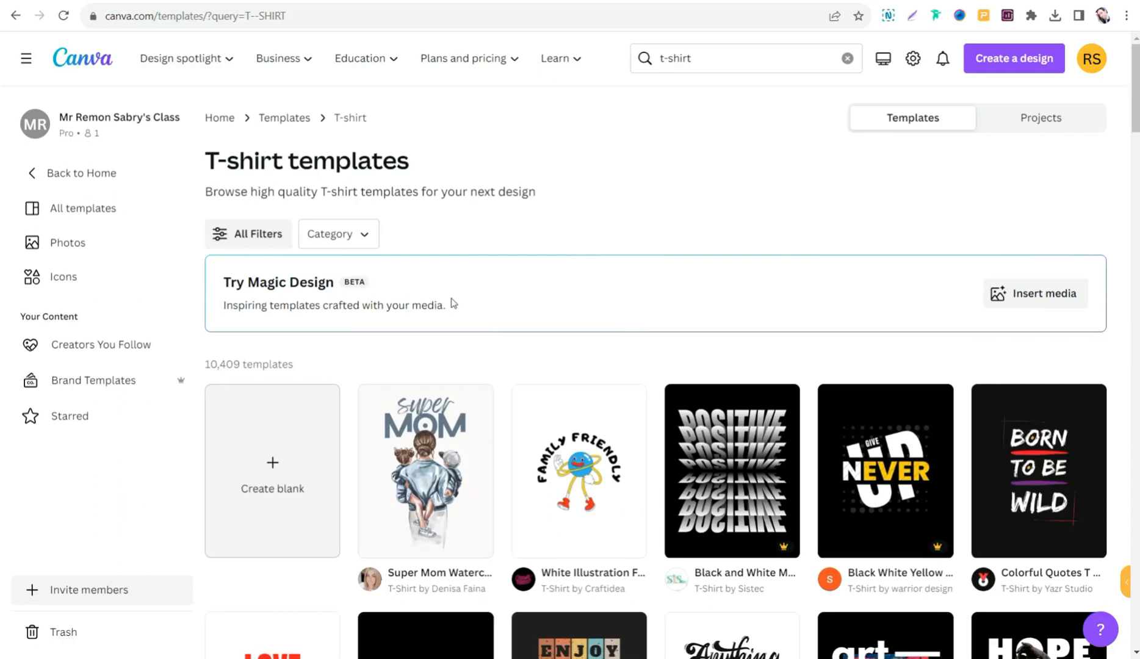
scroll(497, 244, down, 3)
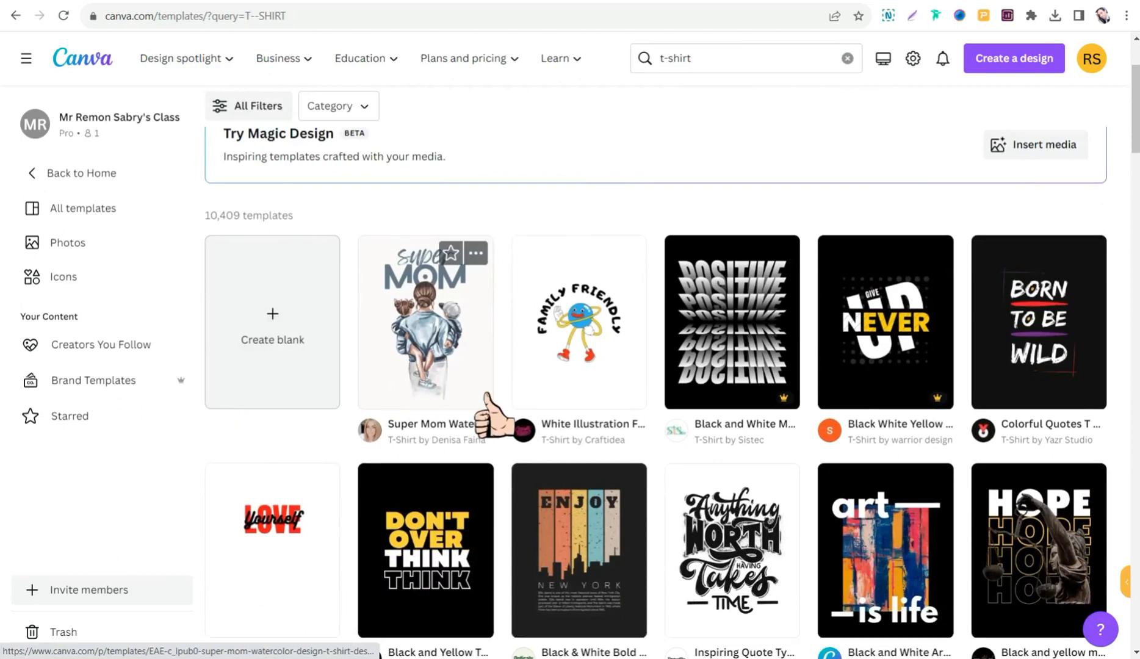
scroll(486, 428, down, 3)
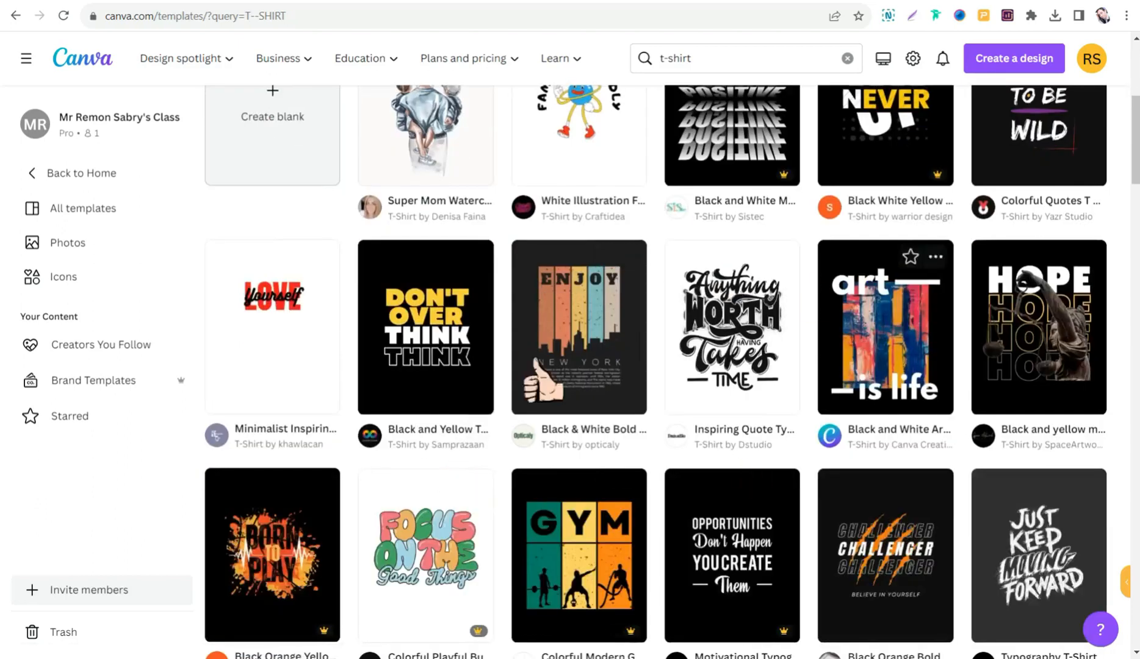
- Find the Yellow Red Illustrated Summer Sunset T-Shirt template among the T-shirt results and open it for customizing
scroll(623, 415, down, 2)
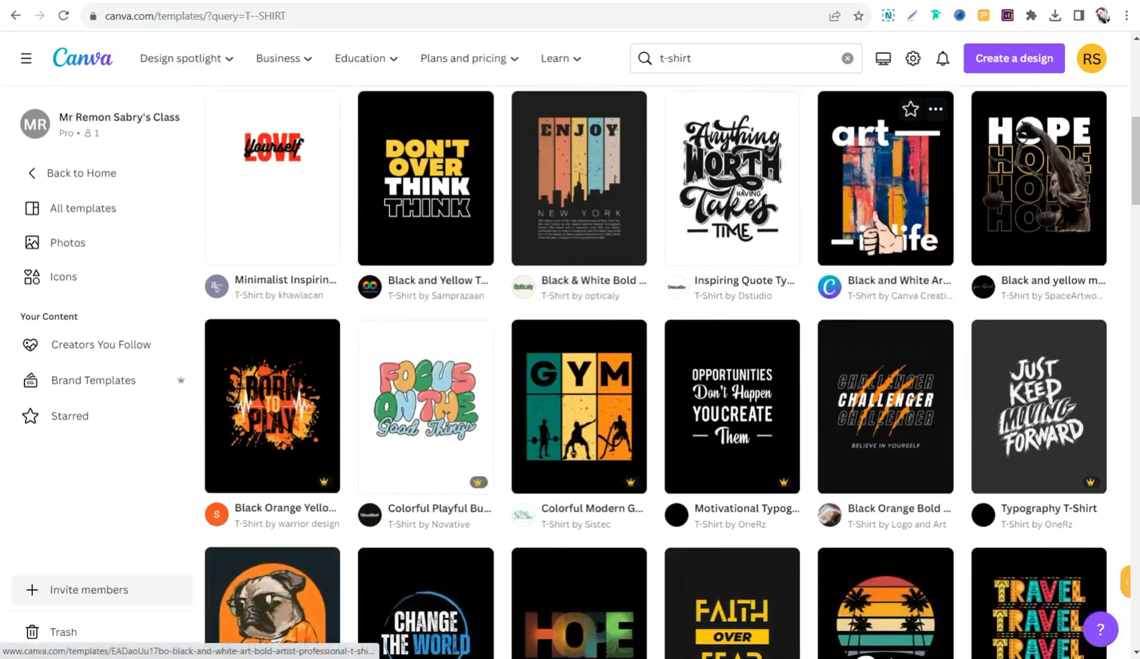
scroll(642, 300, down, 1)
scroll(642, 300, down, 5)
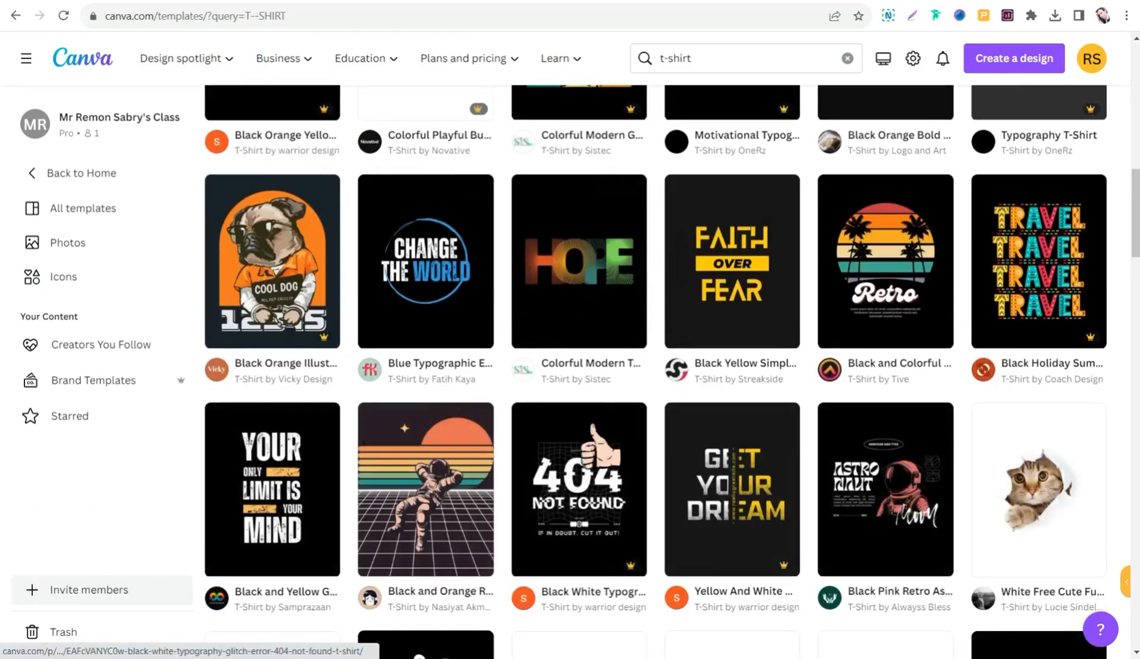
scroll(762, 439, down, 2)
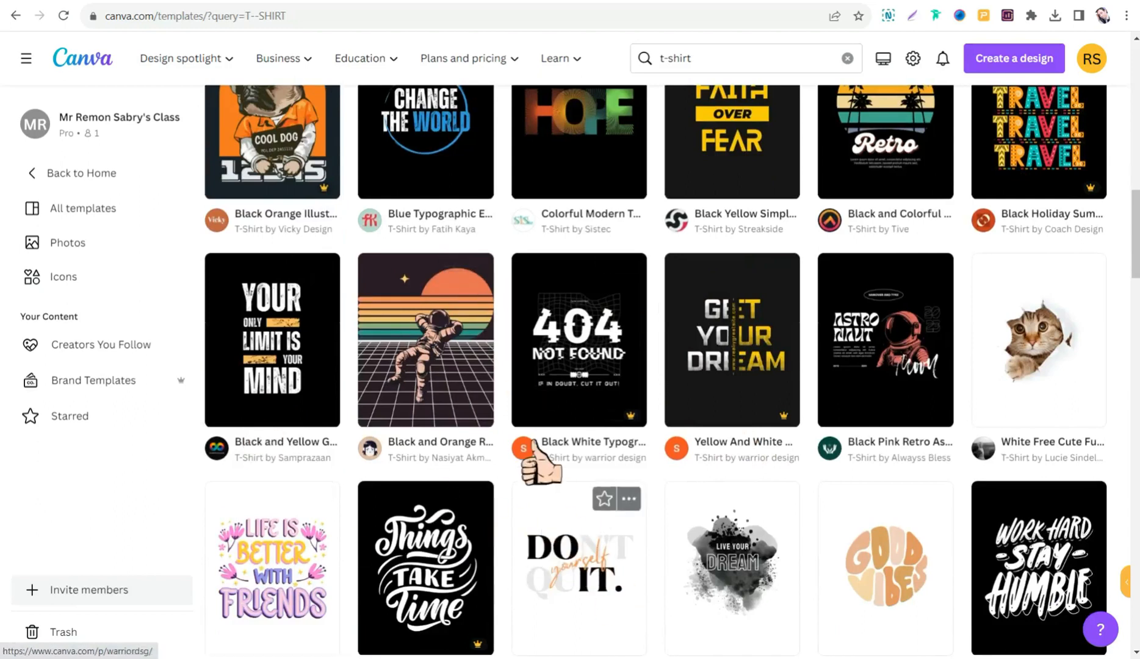
scroll(531, 455, down, 5)
scroll(502, 482, down, 5)
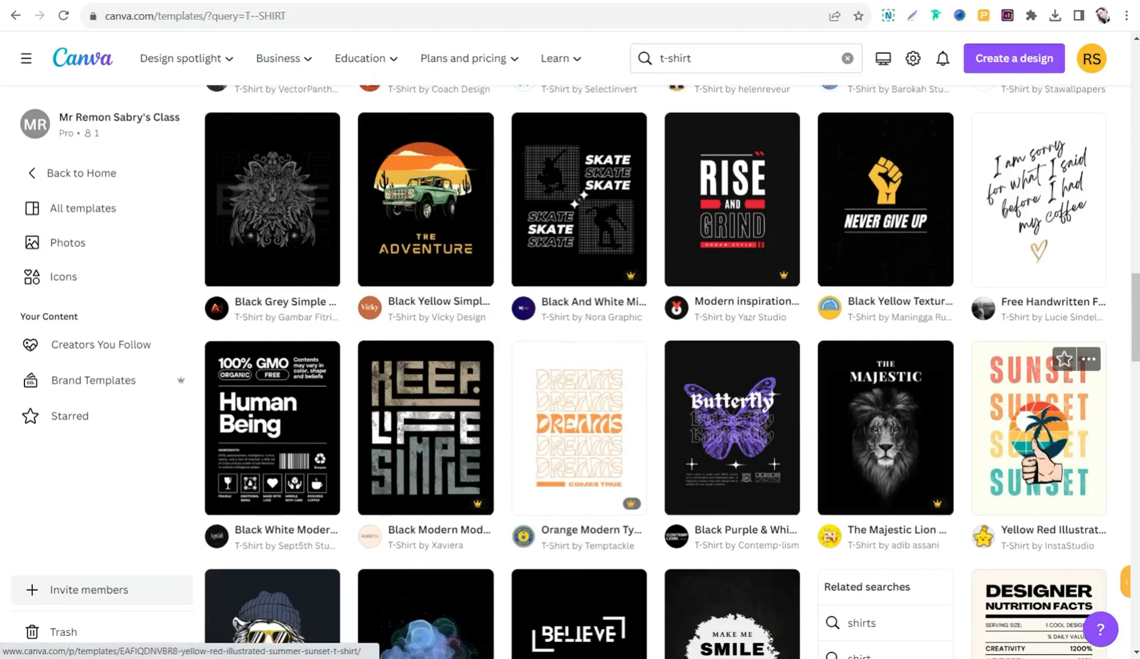
click(1034, 418)
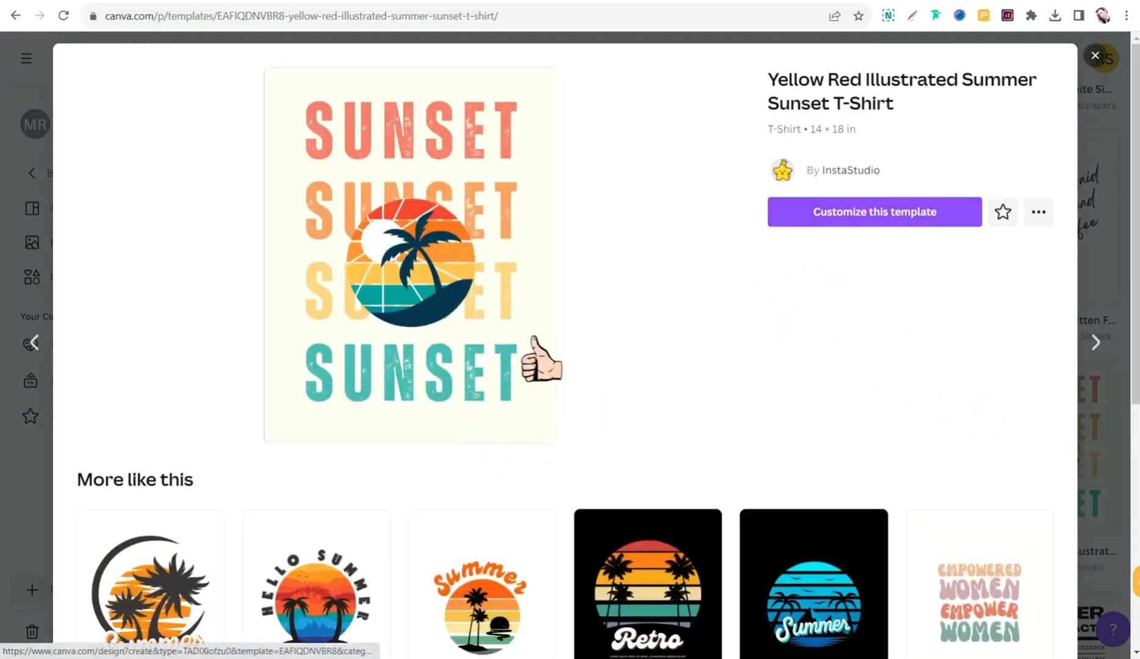
click(859, 216)
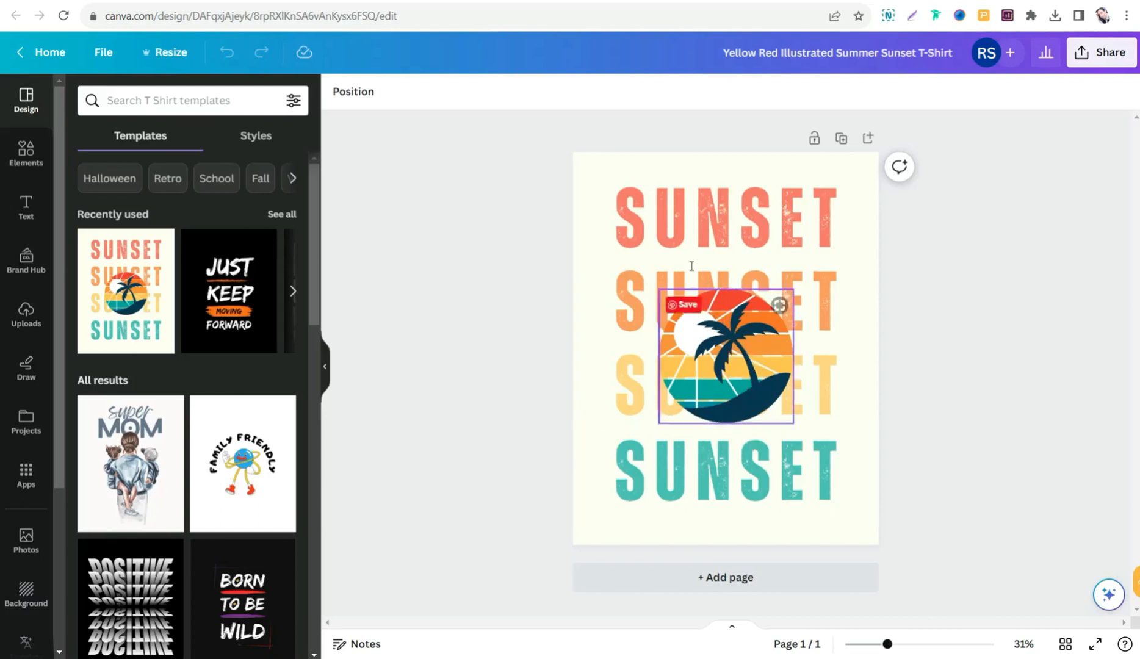
- Replace the uppermost, coral-colored SUNSET line with the designer's first name in capitals and leave the text deselected
double_click(681, 227)
text(RE)
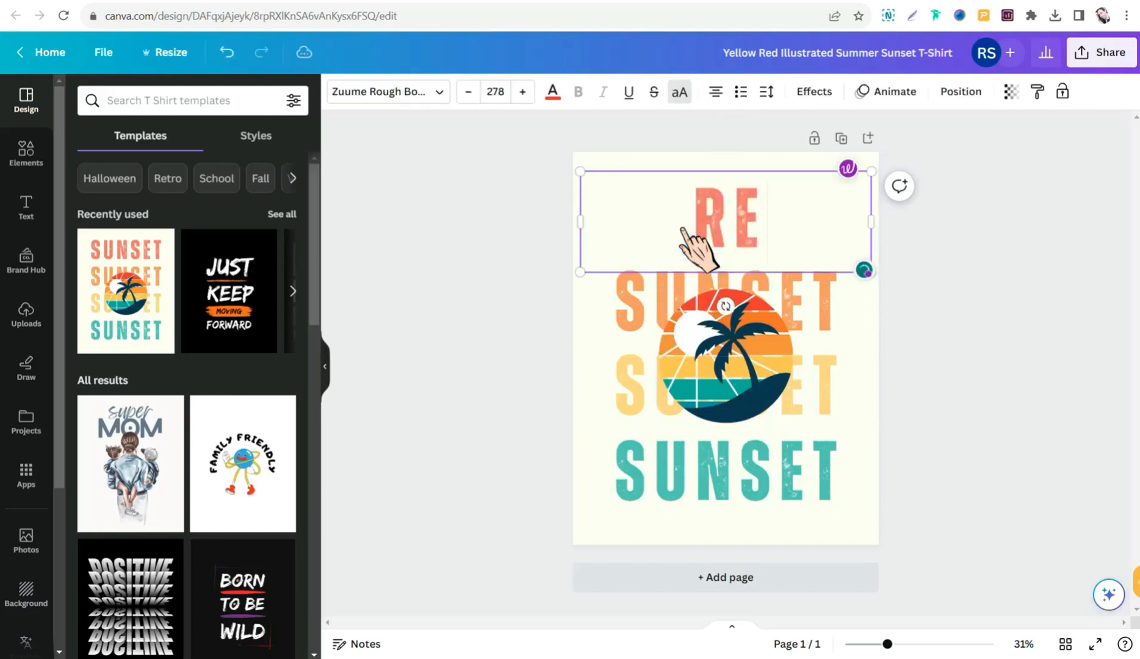
text(MON)
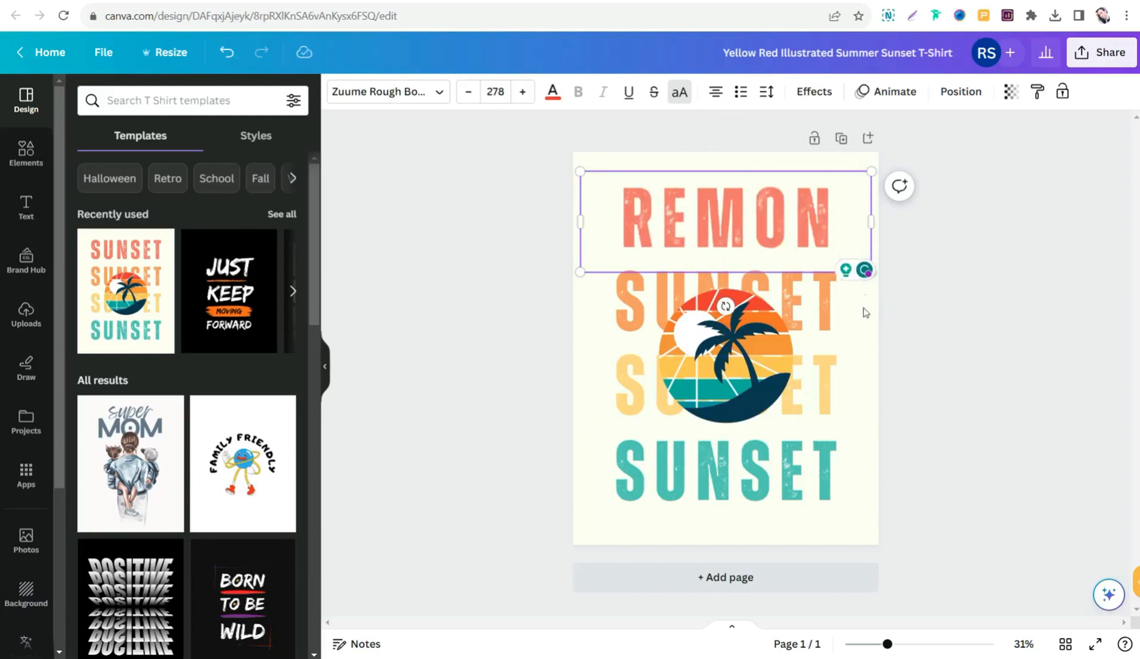
click(820, 310)
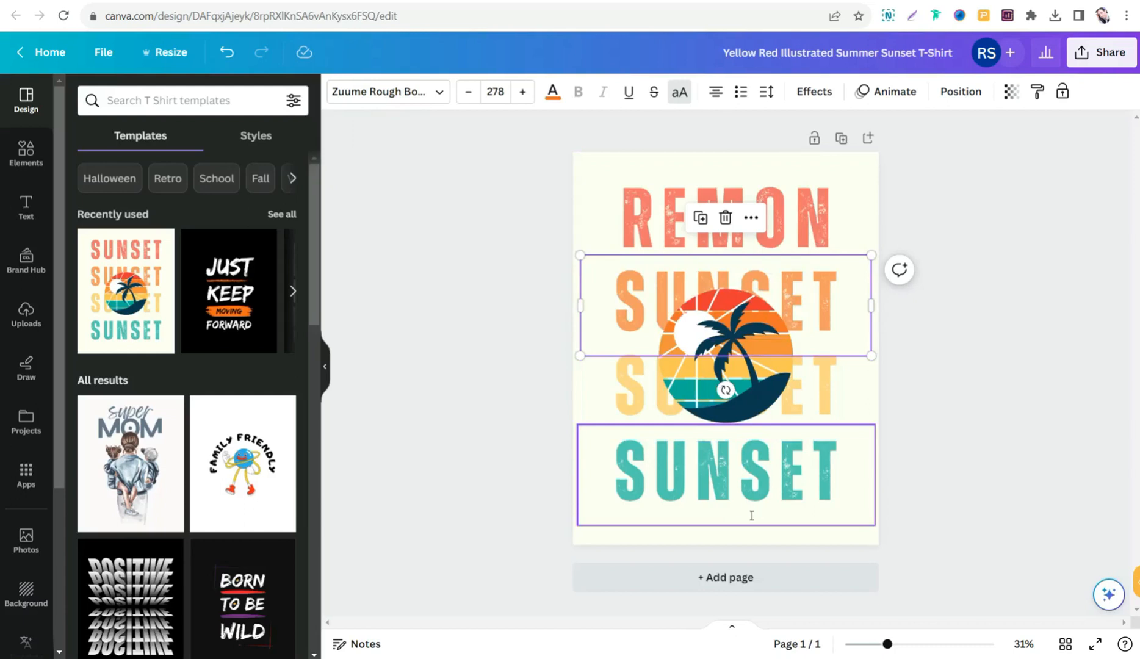
click(516, 251)
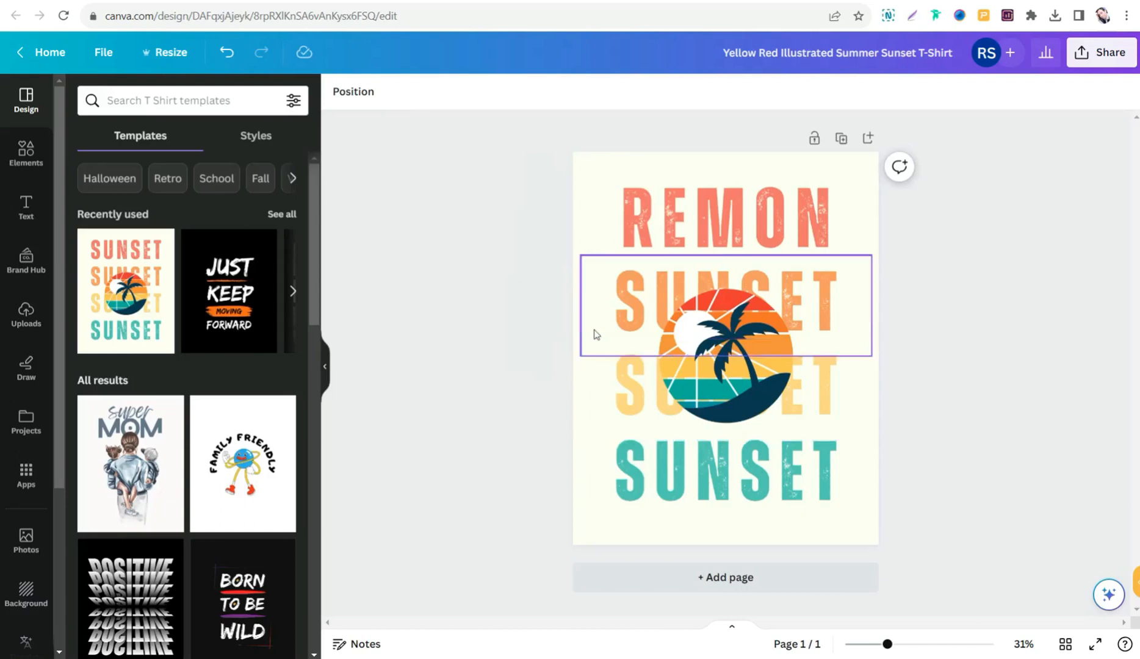
- Look through the other T-shirt templates offered beside the sunset design, then return to the start of the list
scroll(191, 446, down, 4)
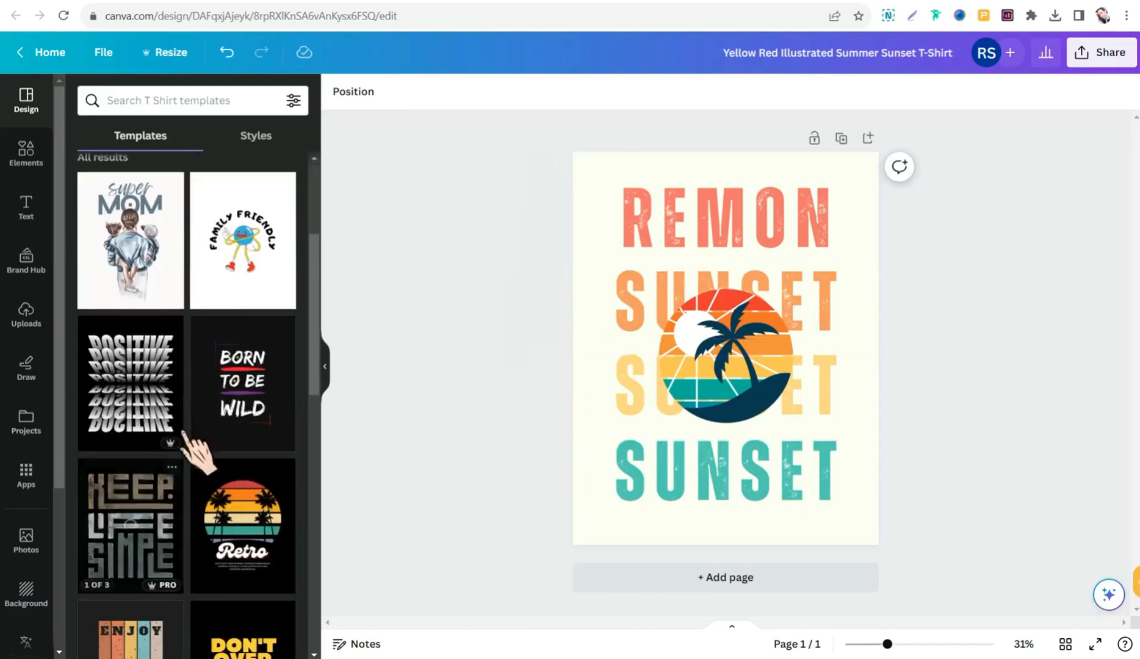
scroll(231, 397, down, 4)
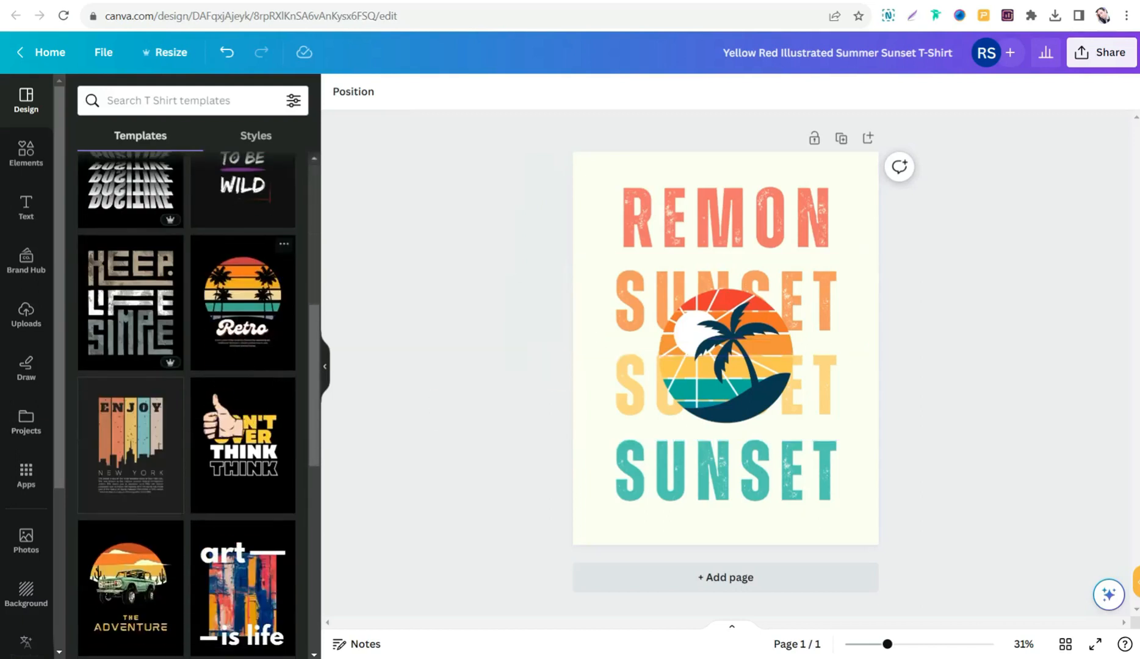
scroll(196, 516, down, 4)
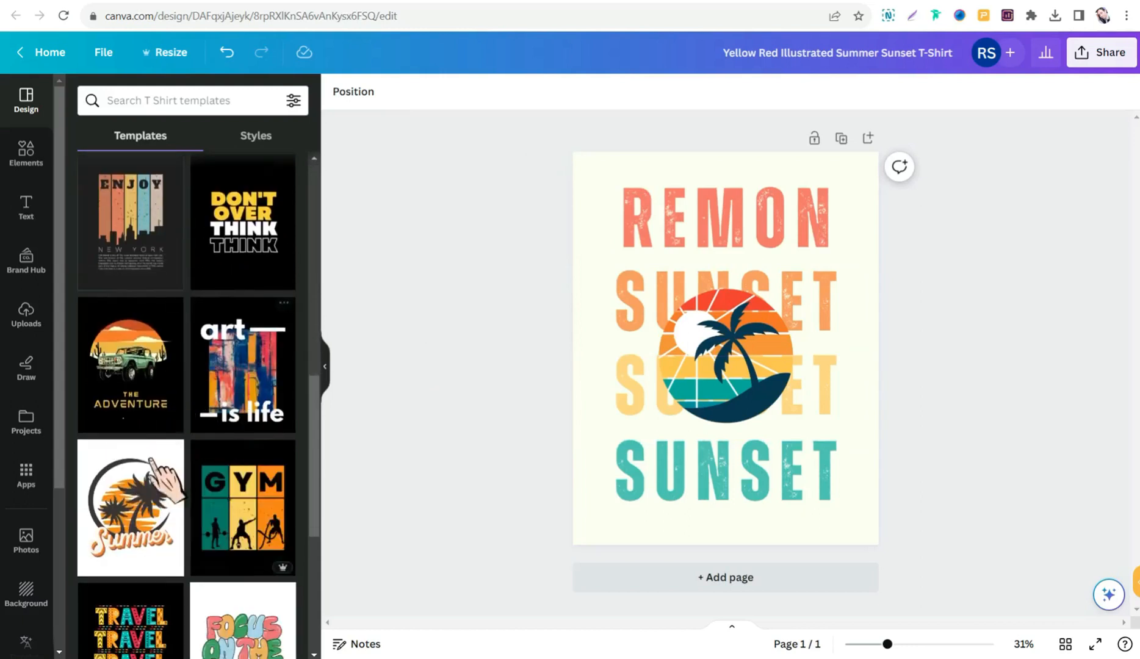
scroll(183, 494, down, 3)
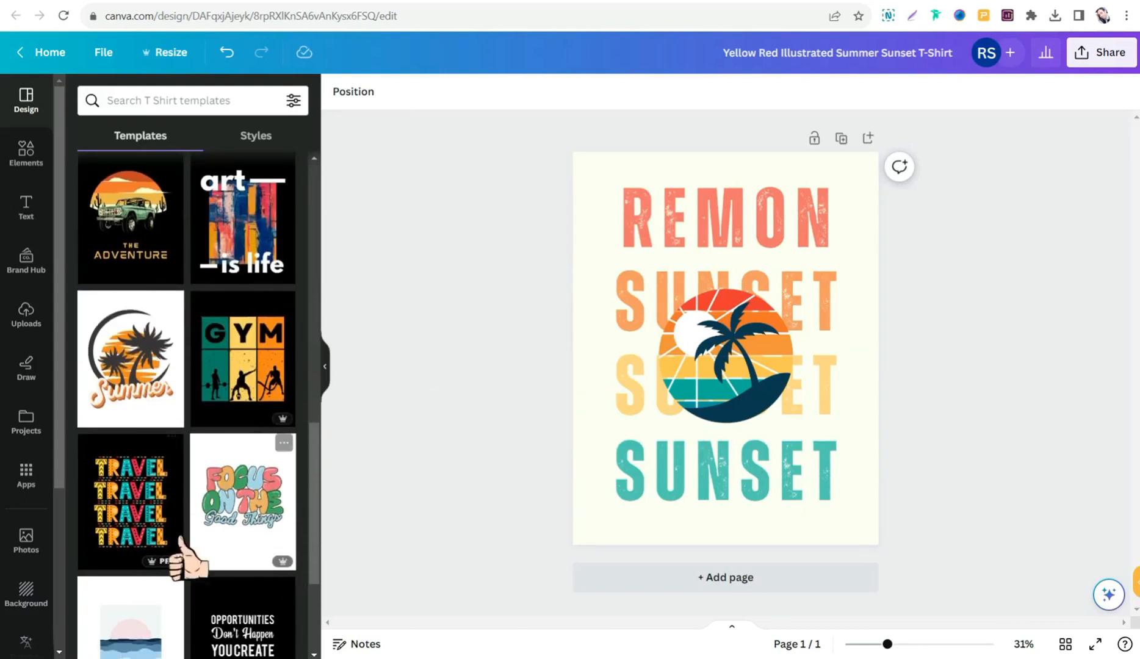
scroll(244, 503, down, 4)
scroll(220, 451, up, 17)
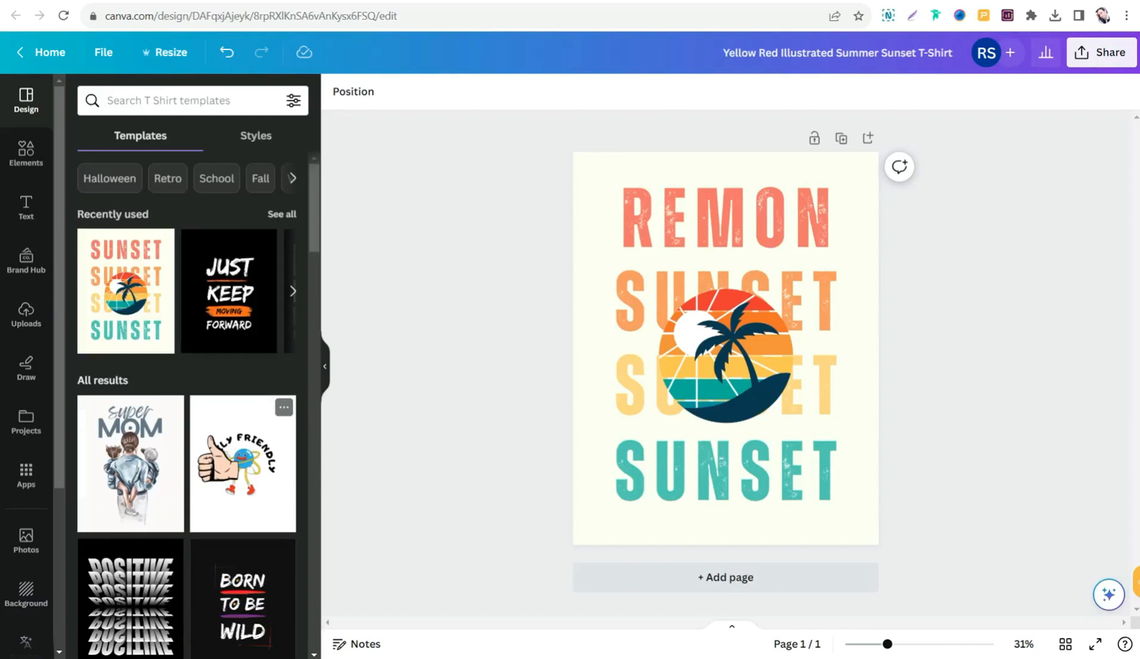